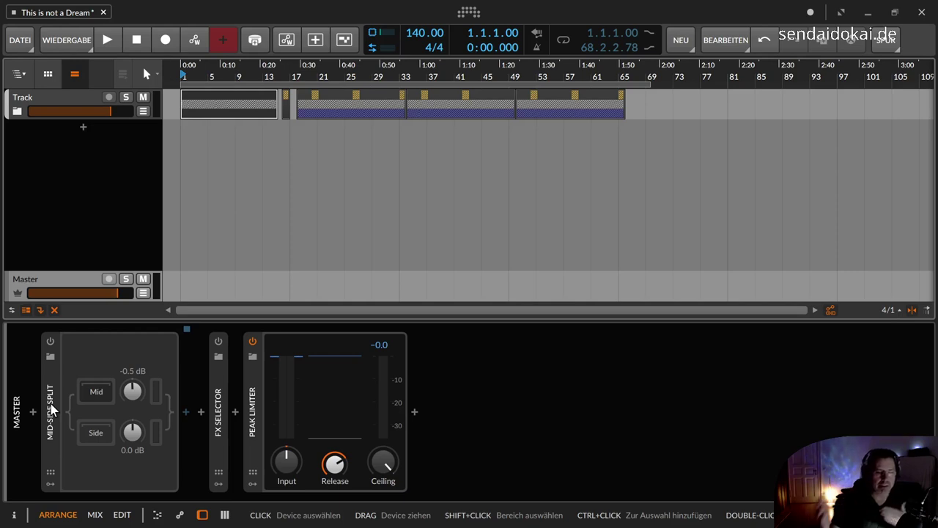
- Reset the Mid gain of the master's Mid-Side Split to 0.0 dB and play the song with the device bypassed
double_click(137, 393)
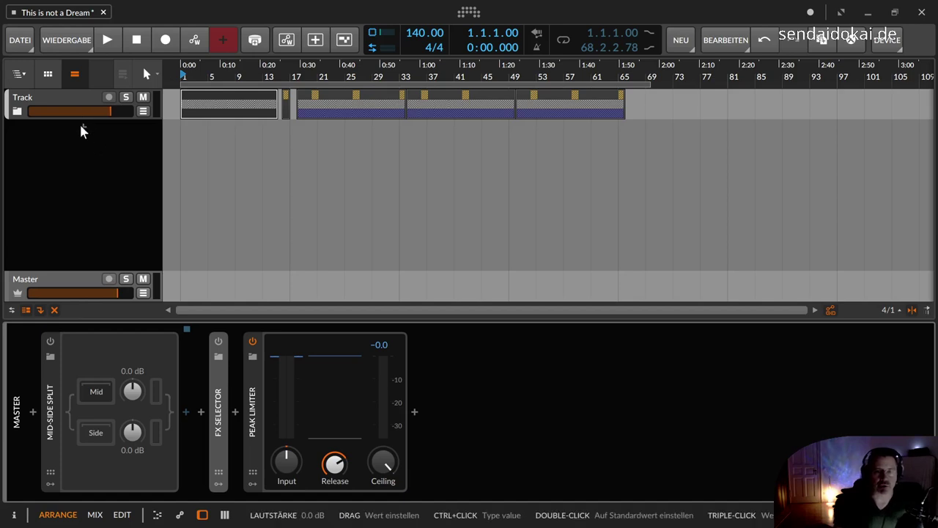
left_click(108, 40)
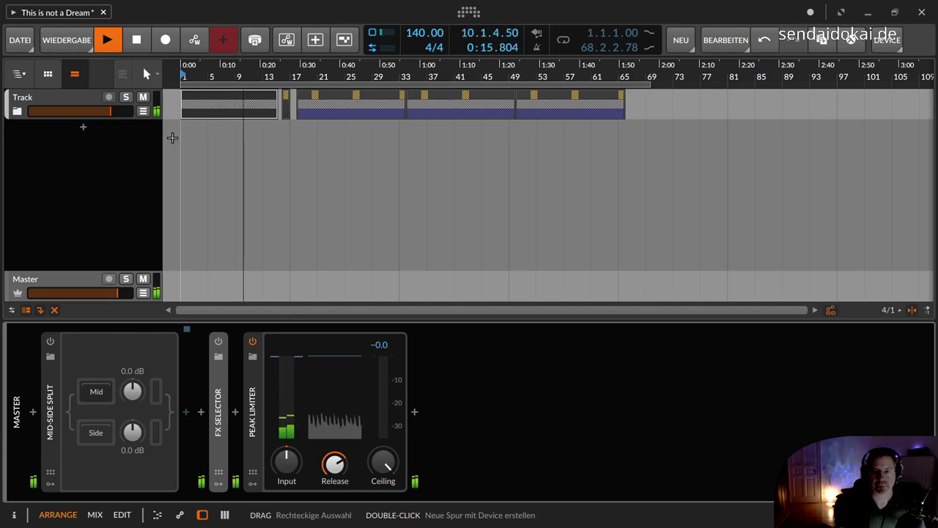
key("space")
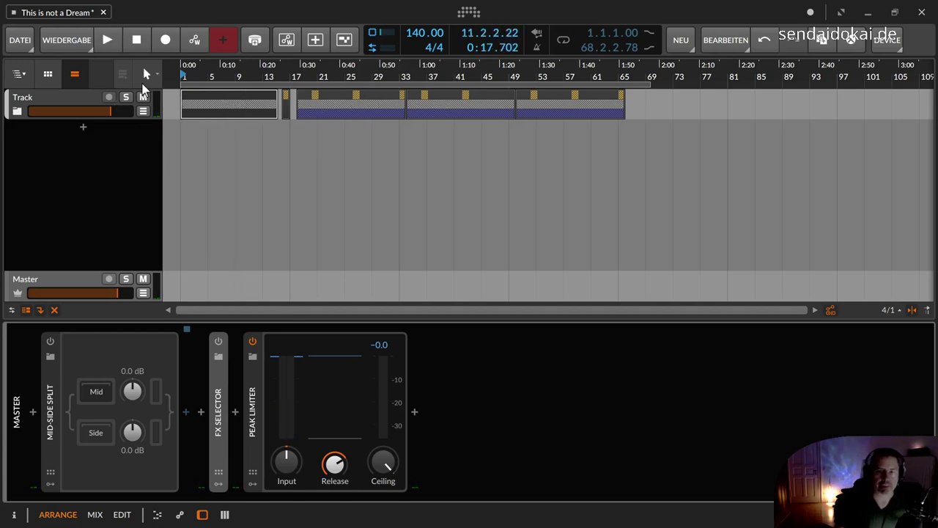
- Compare the master's Mid-Side Split off and on at neutral gains, leaving it enabled while the song plays from the start
left_click(51, 341)
left_click(50, 341)
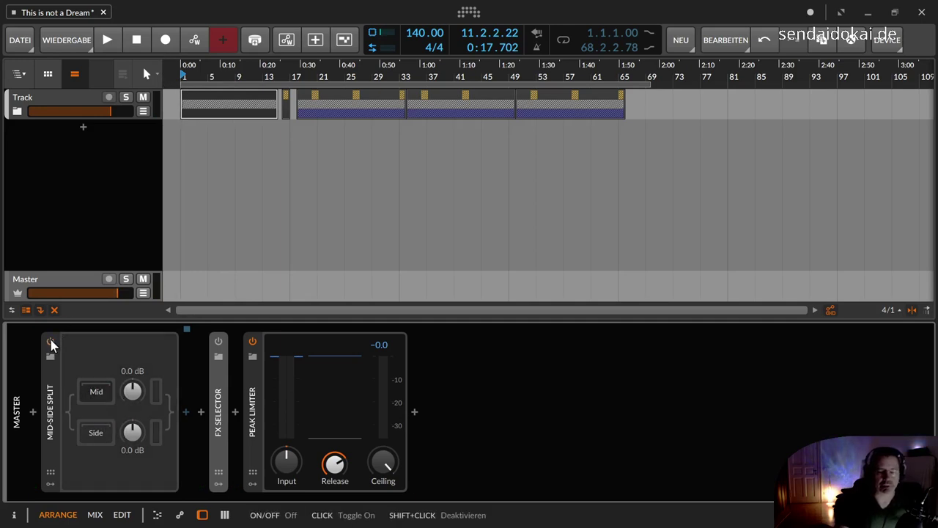
left_click(51, 341)
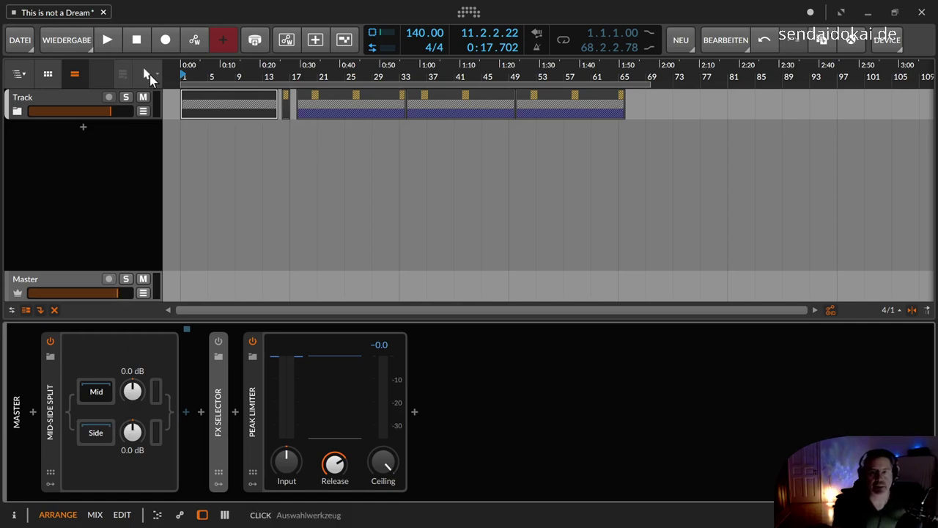
left_click(50, 341)
left_click(107, 39)
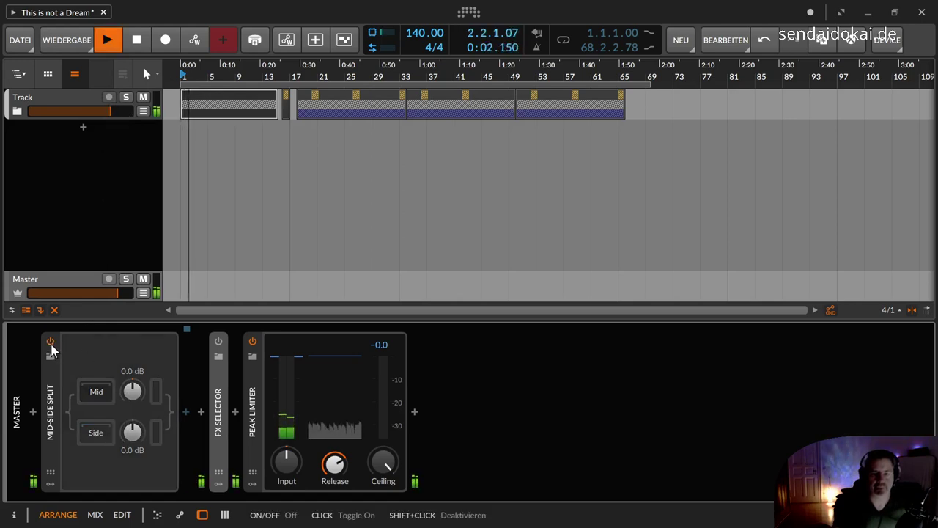
left_click(50, 343)
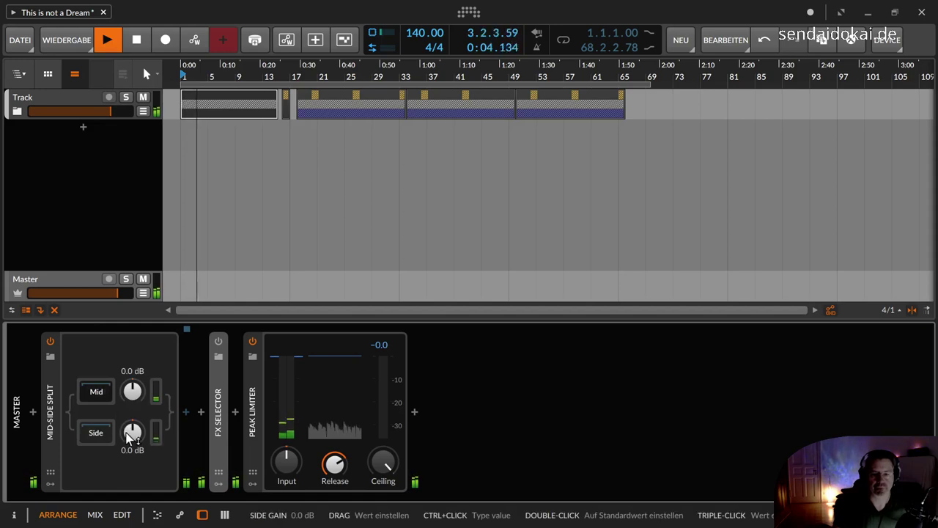
- Try the Side gain at +3.8 dB during playback, lower it to about +0.3 dB and stop
left_click_drag(131, 432, 130, 406)
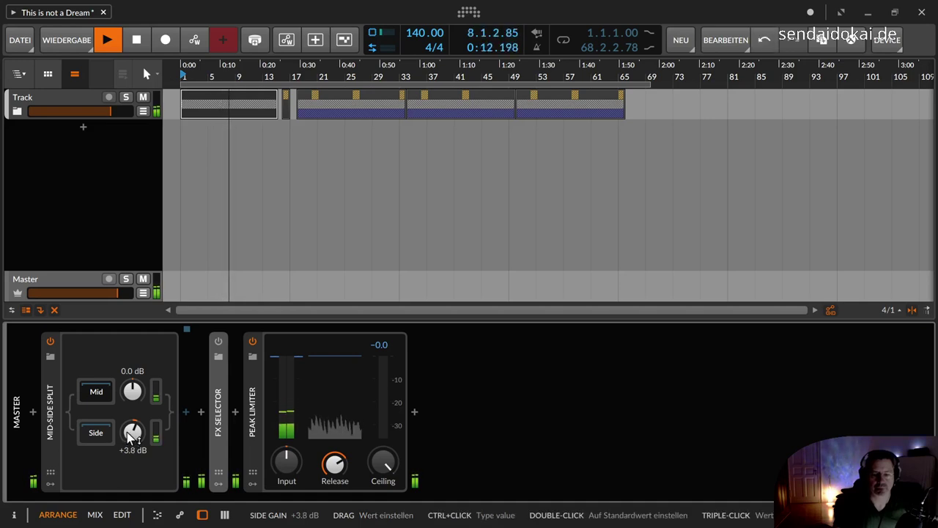
left_click_drag(132, 437, 132, 473)
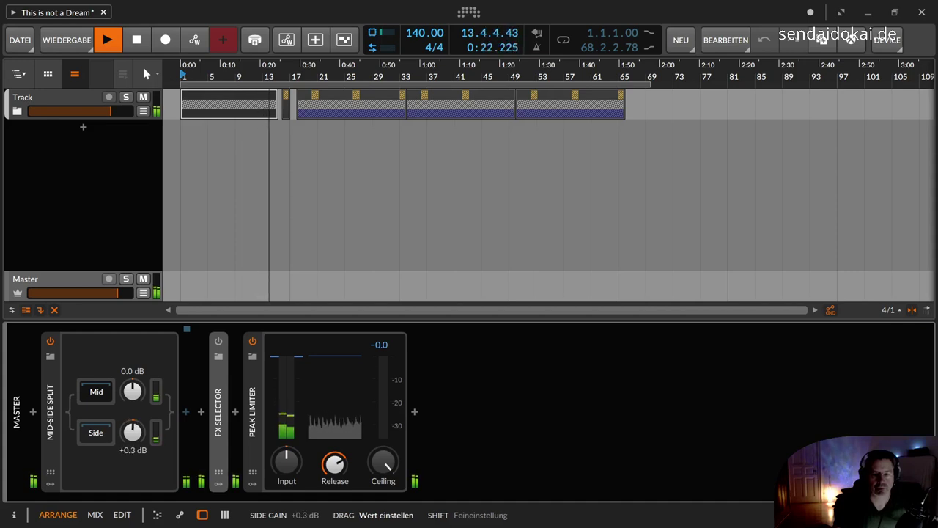
key("space")
- Restart playback and raise the Mid gain to +10.1 dB and the Side gain to about +3.2 dB
left_click_drag(129, 429, 131, 391)
key("space")
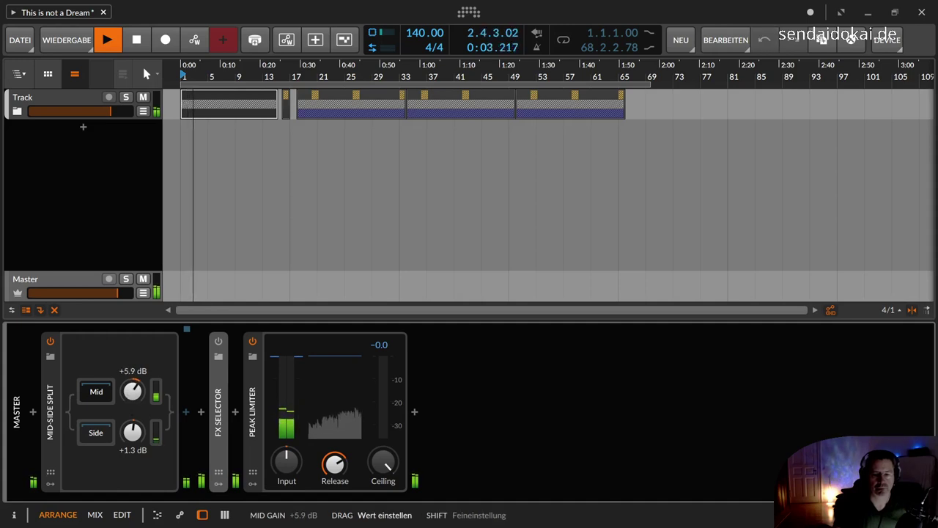
left_click_drag(132, 433, 130, 369)
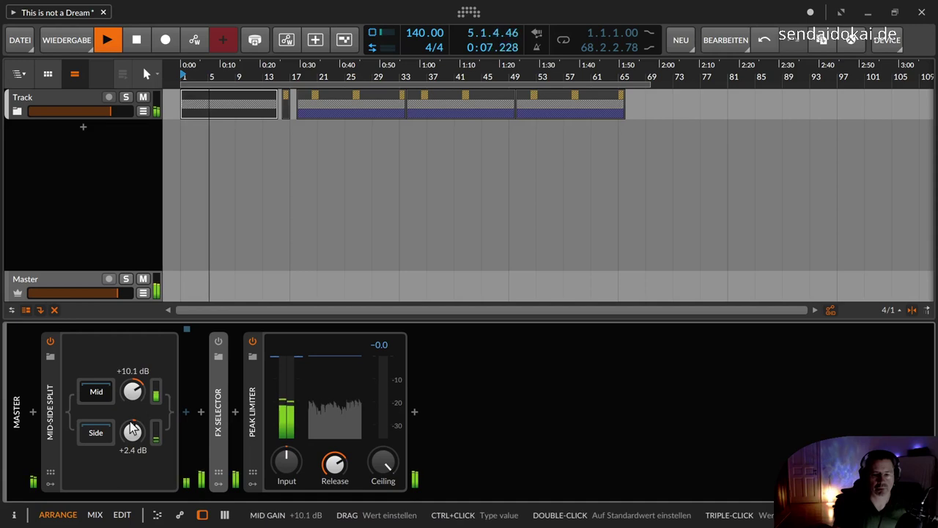
mouse_move(132, 432)
left_mouse_down()
mouse_move(132, 465)
mouse_move(132, 435)
left_mouse_up()
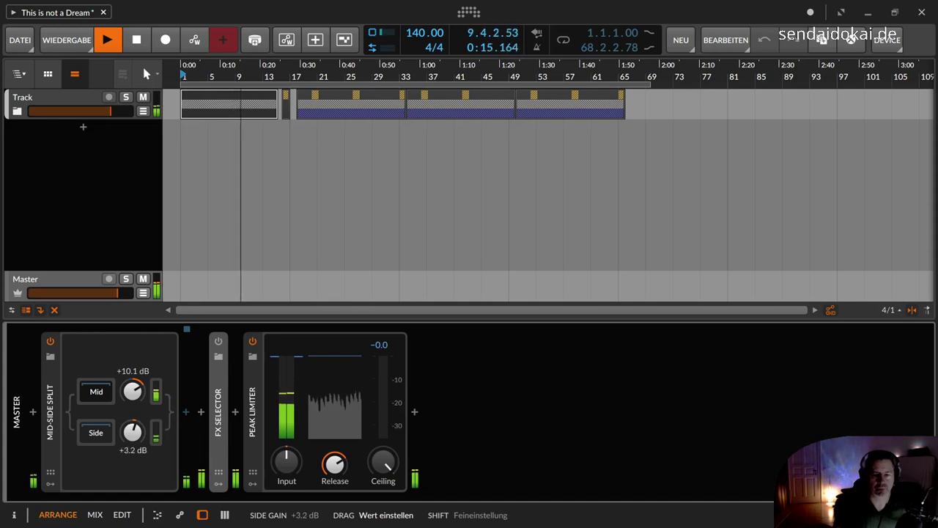
- Reset both the Mid and Side gains to 0.0 dB and stop playback
double_click(132, 393)
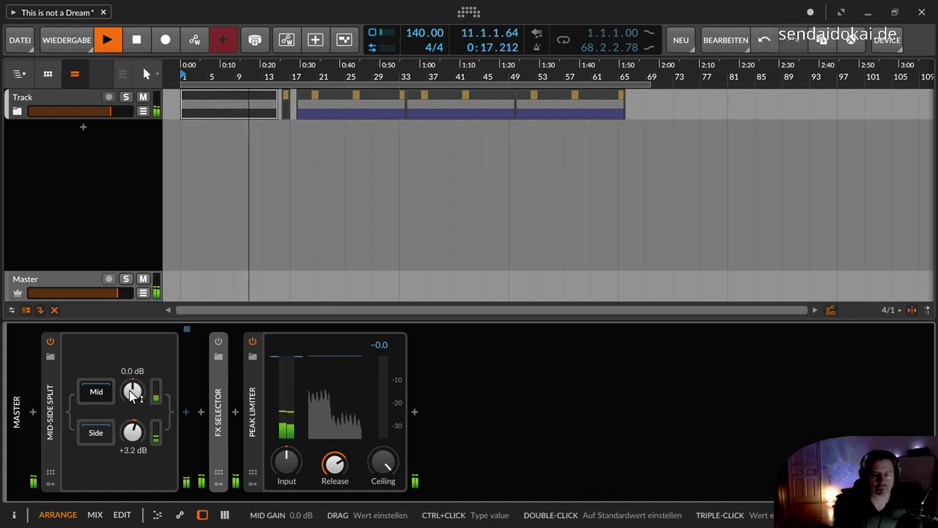
left_click_drag(131, 437, 131, 435)
triple_click(131, 435)
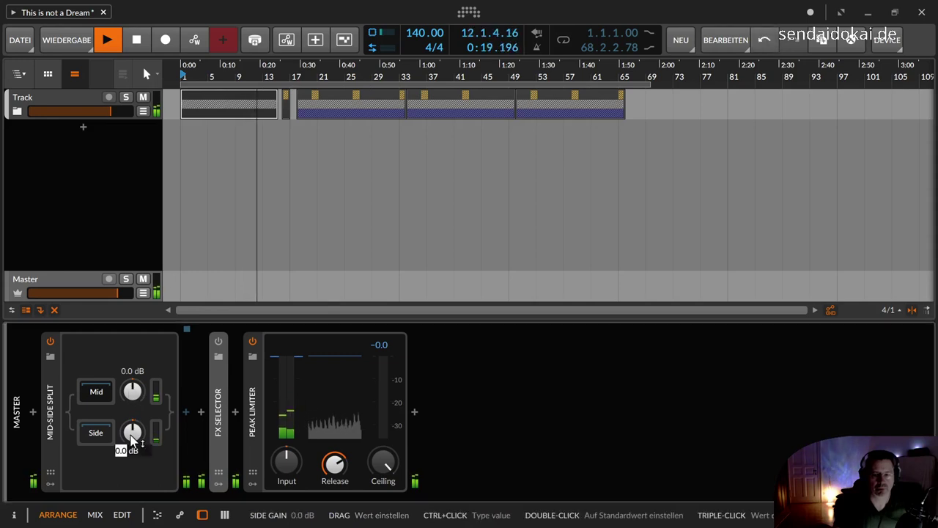
key("Return")
key("space")
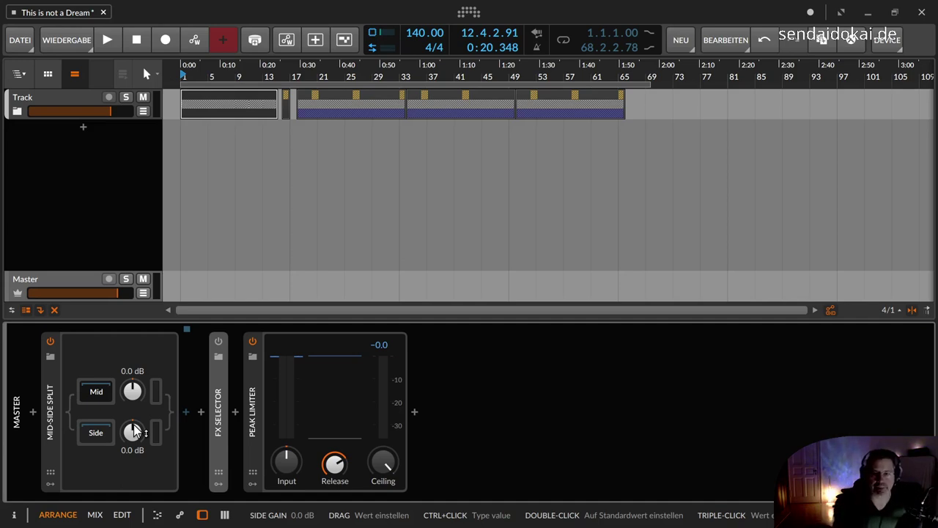
- Play the song while raising the Mid gain to +4.3 dB and the Side gain to +11.4 dB, and stop playback
key("space")
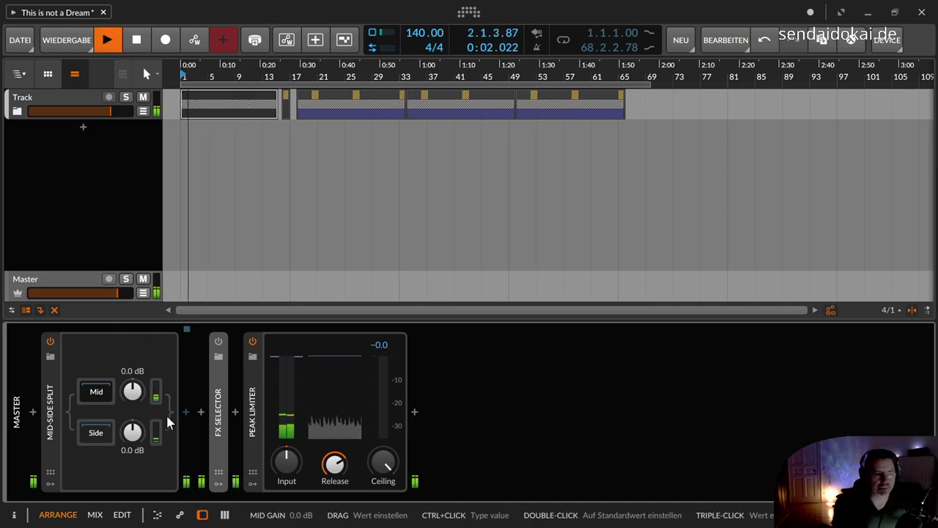
left_click_drag(132, 391, 134, 401)
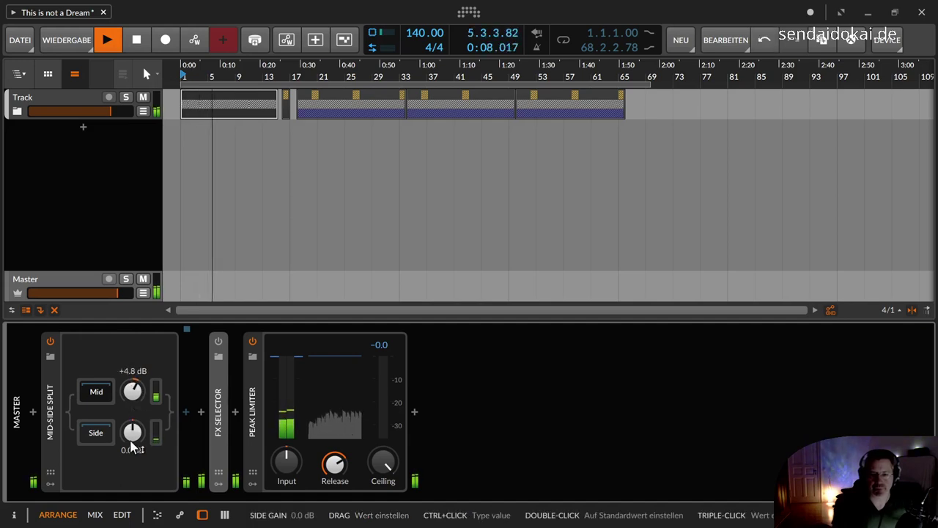
left_click_drag(131, 444, 131, 440)
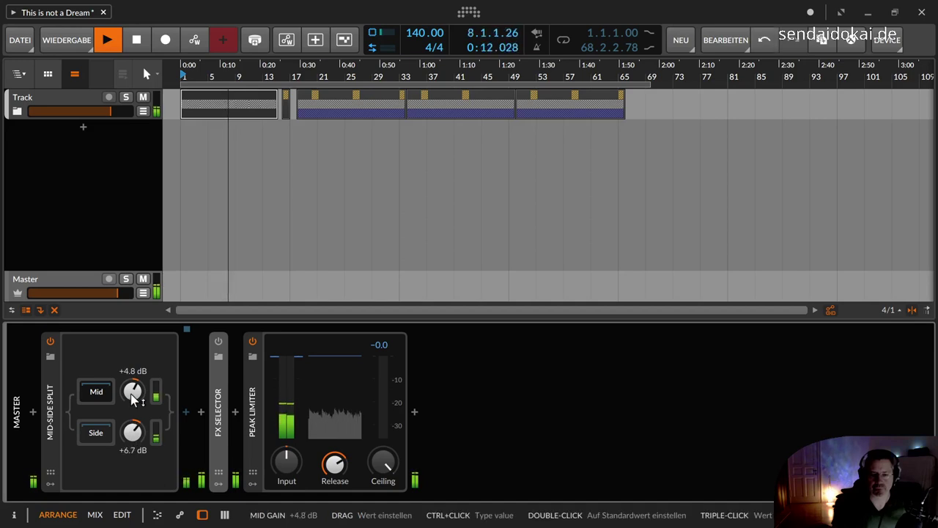
left_click_drag(132, 396, 132, 397)
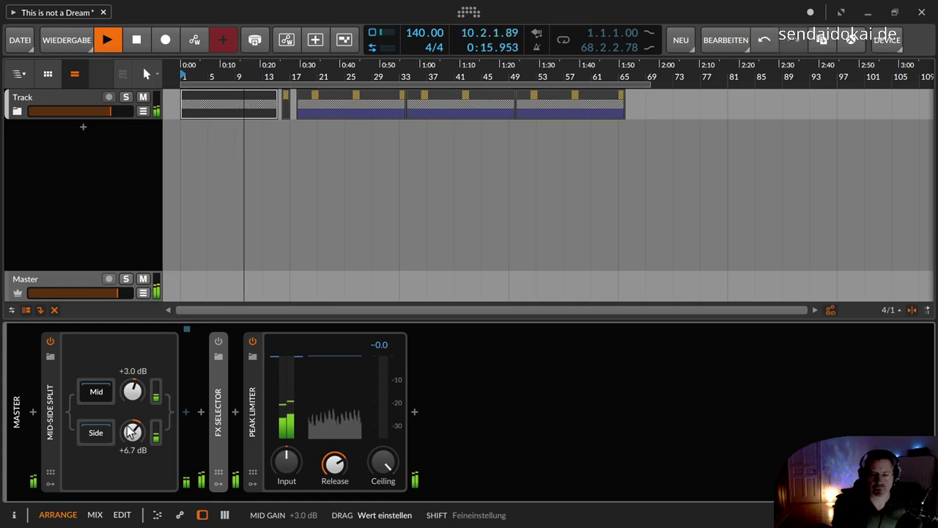
mouse_move(131, 432)
left_mouse_down()
mouse_move(131, 424)
mouse_move(130, 434)
left_mouse_up()
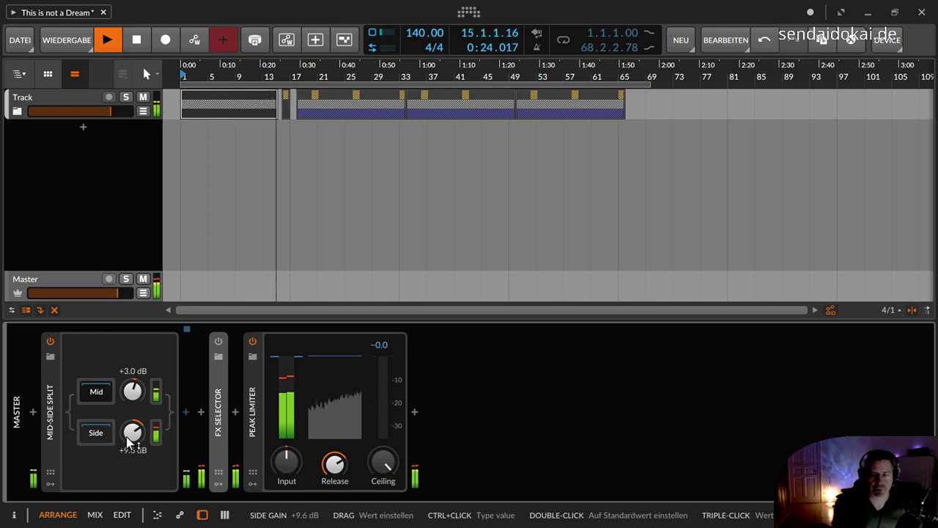
left_click_drag(128, 438, 128, 426)
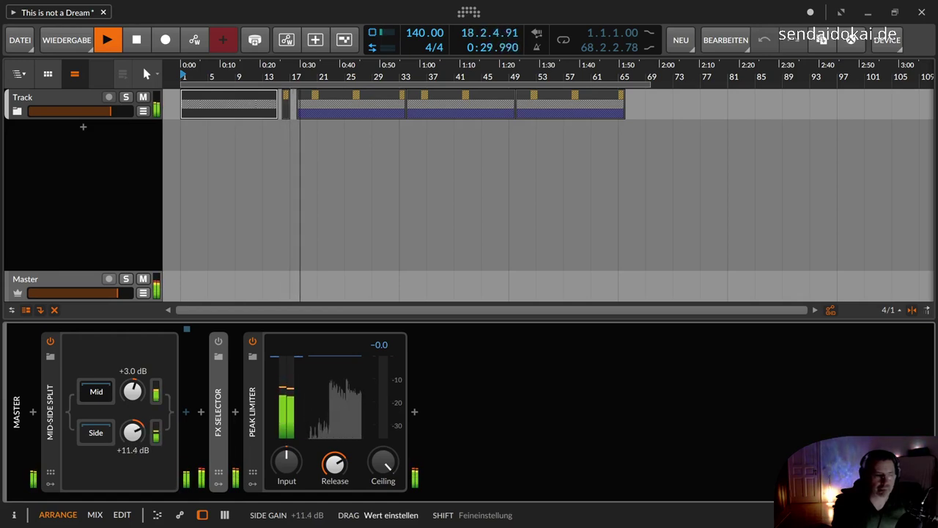
left_click_drag(129, 396, 129, 384)
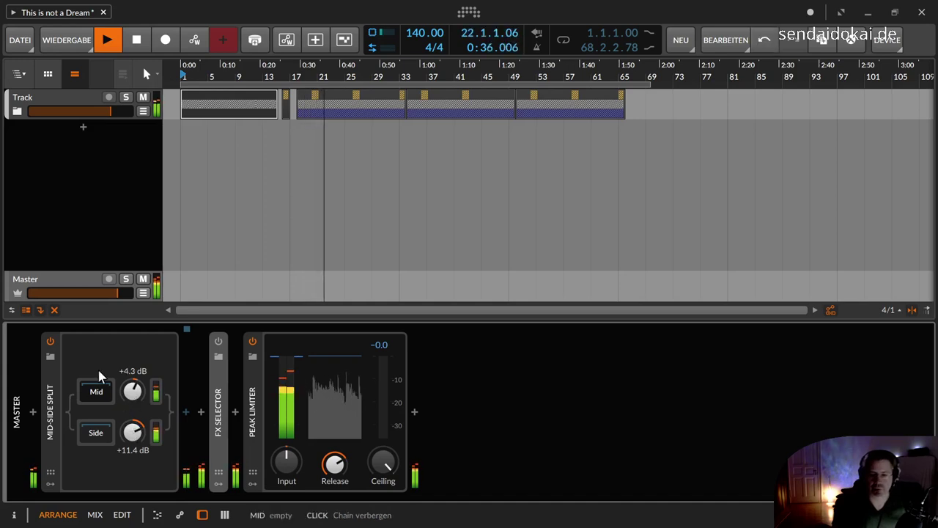
key("space")
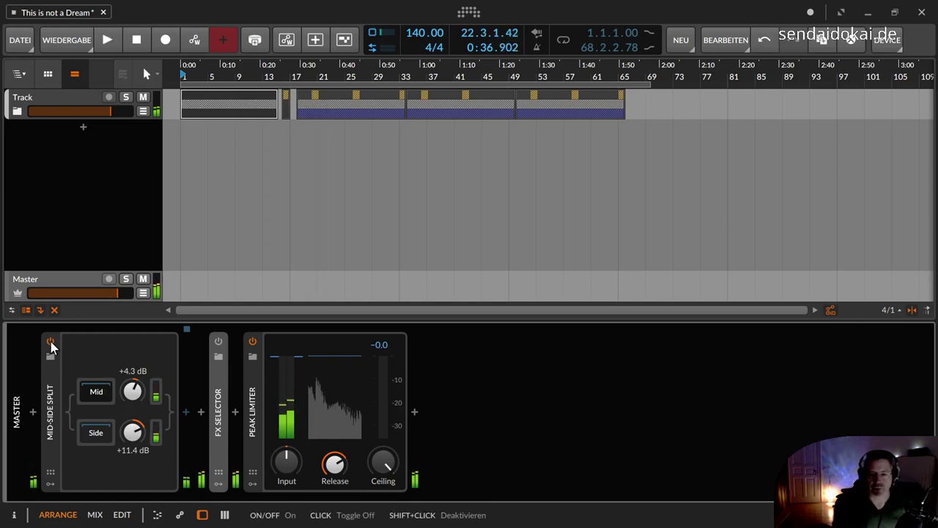
- Bypass and collapse the first Mid-Side Split on the master, and expand and enable the FX Selector
left_click(51, 342)
double_click(51, 379)
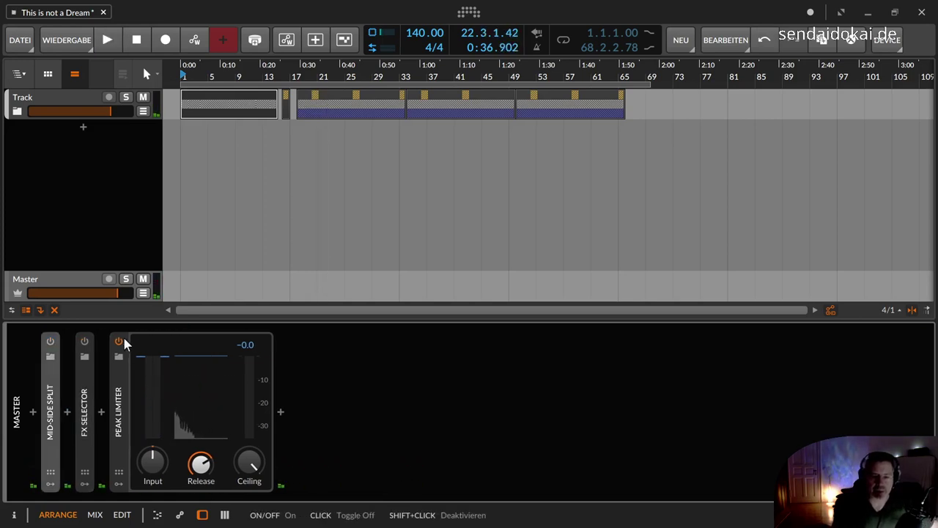
double_click(87, 390)
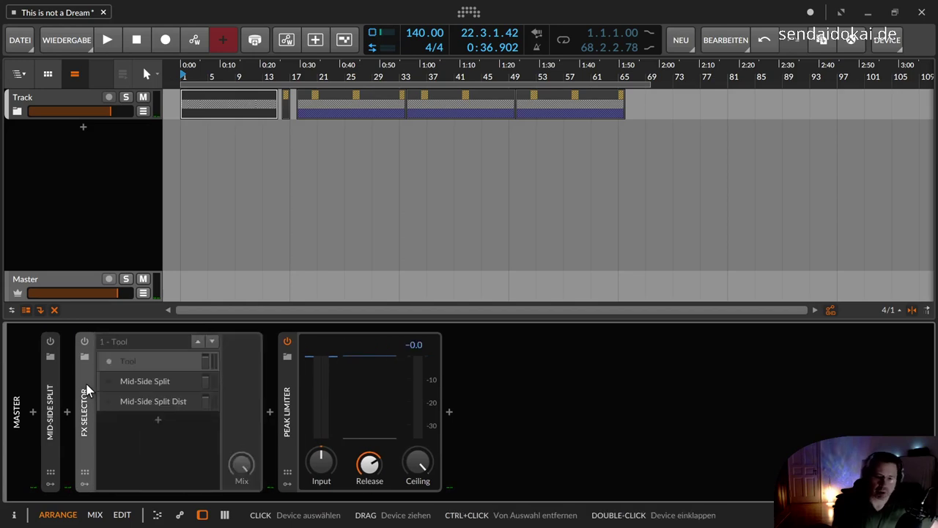
left_click(91, 342)
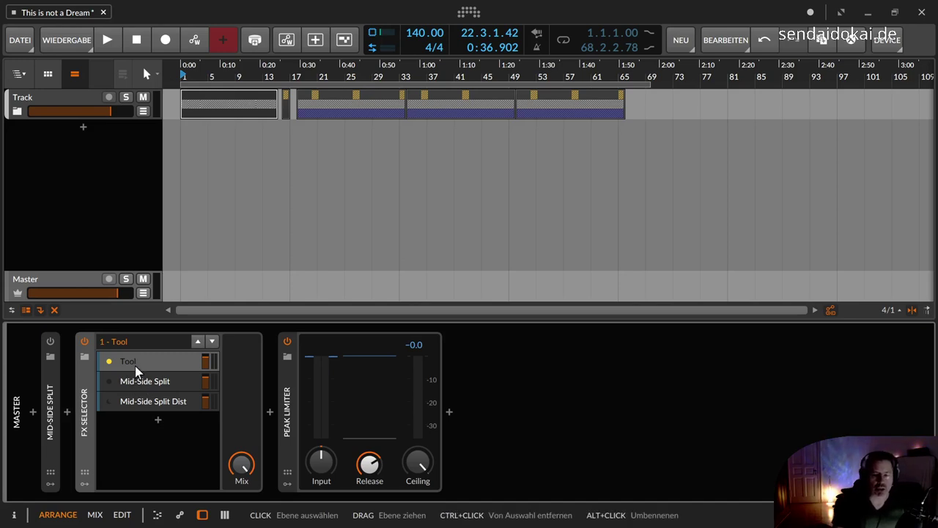
- Examine the FX Selector's Mid-Side Split layer, showing the EQ+ settings of its Mid and Side chains
left_click(125, 383)
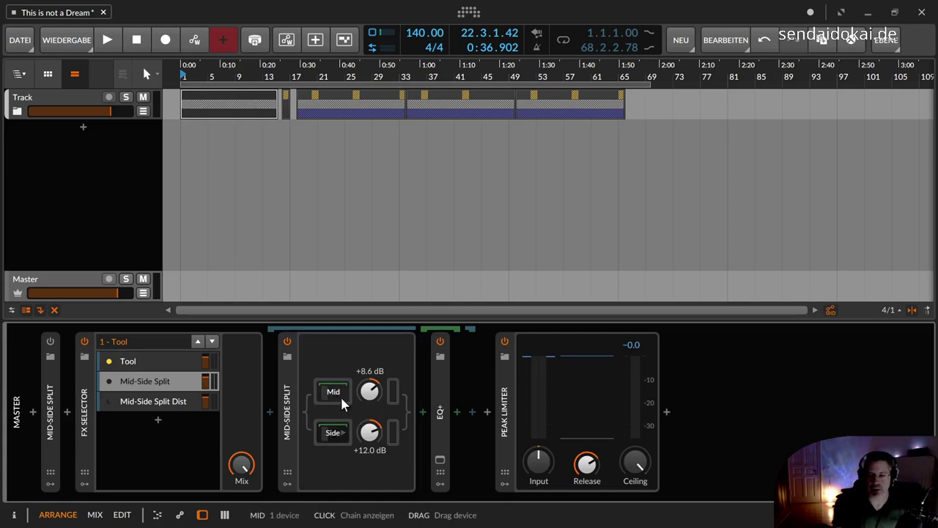
left_click(438, 408)
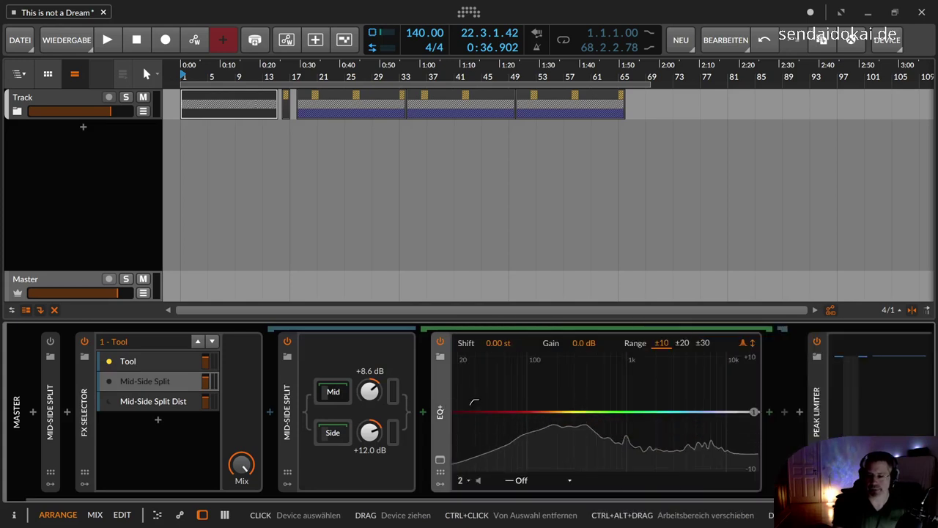
left_click(332, 433)
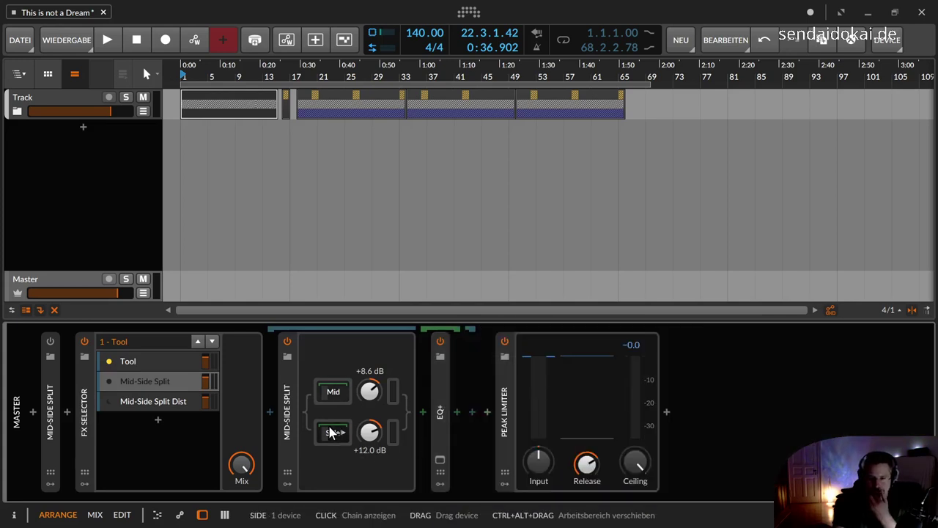
left_click(443, 412)
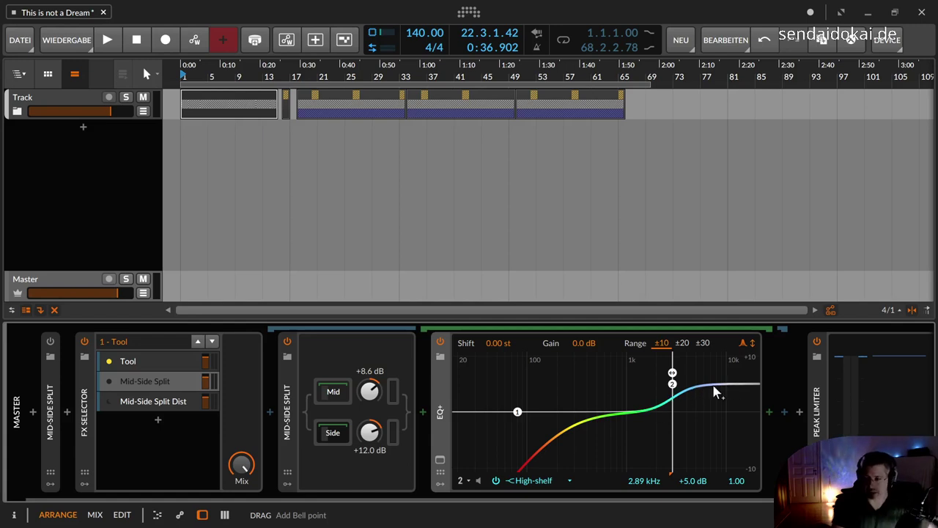
- Make Mid-Side Split Dist the active FX Selector layer and expand the Distortion and EQ+ in its Mid chain
left_click(109, 382)
left_click(106, 401)
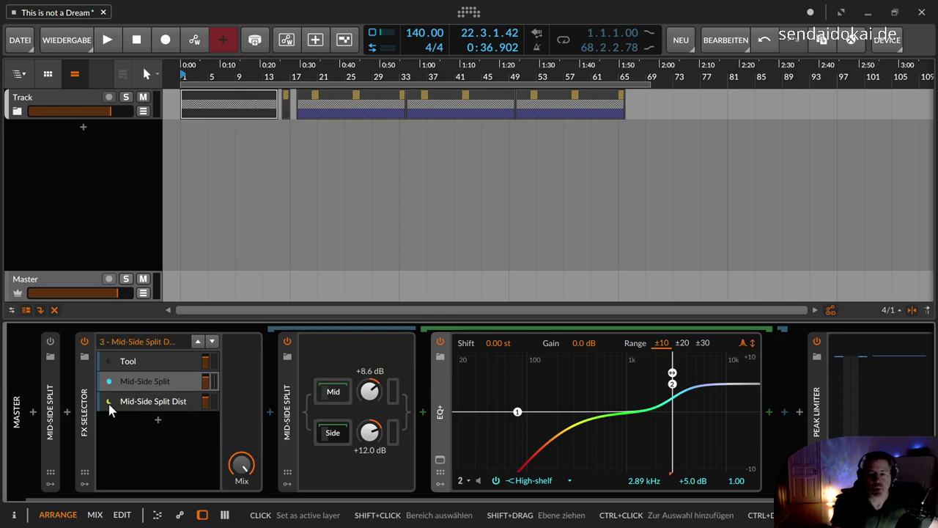
left_click(144, 404)
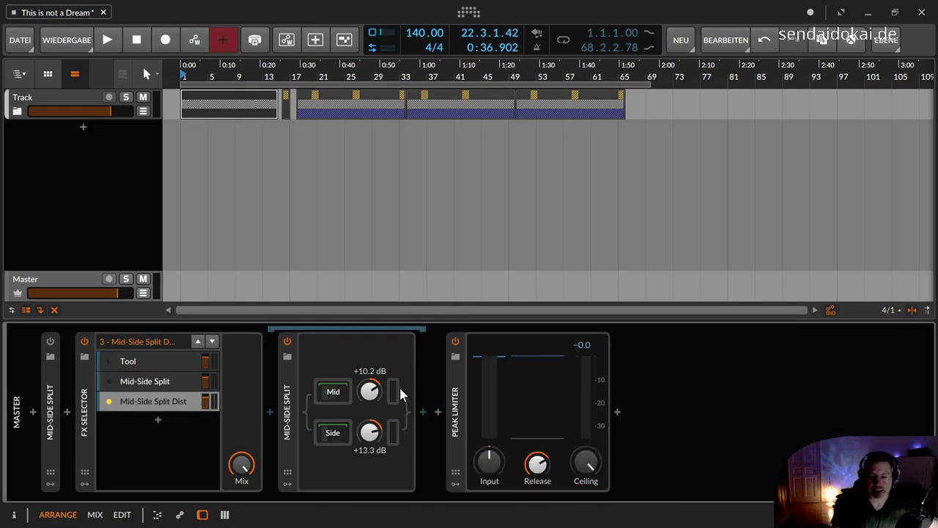
left_click(330, 393)
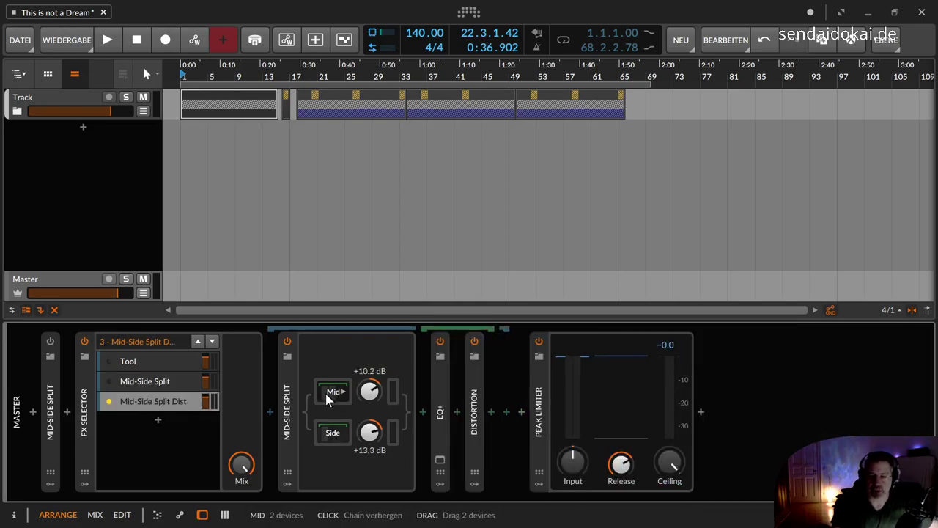
left_click(475, 406)
double_click(475, 405)
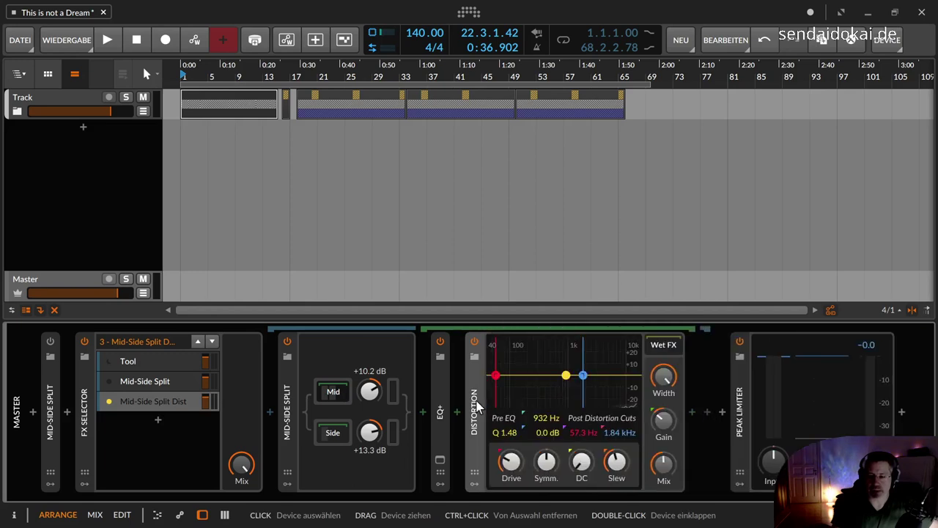
double_click(441, 407)
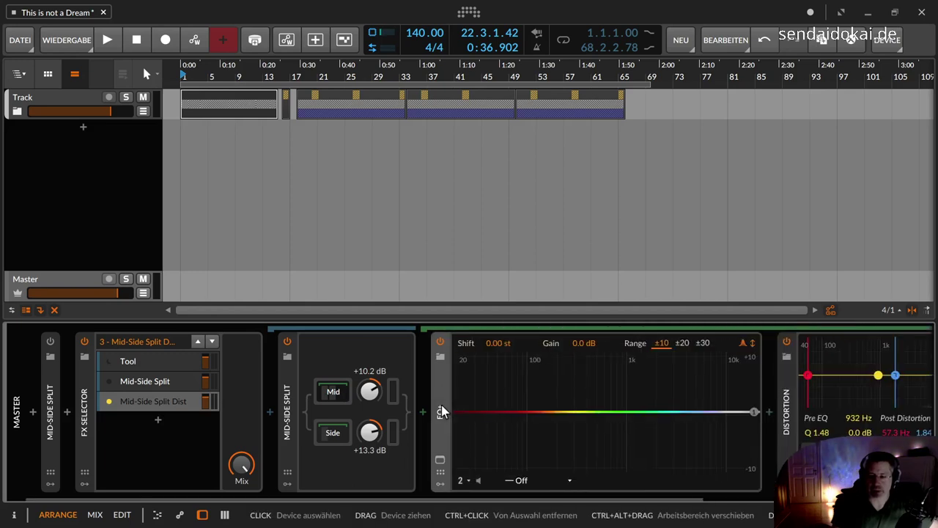
- Collapse the EQ+ in the Mid chain, view the EQ+ curve in the Side chain, and hide the chain
double_click(442, 409)
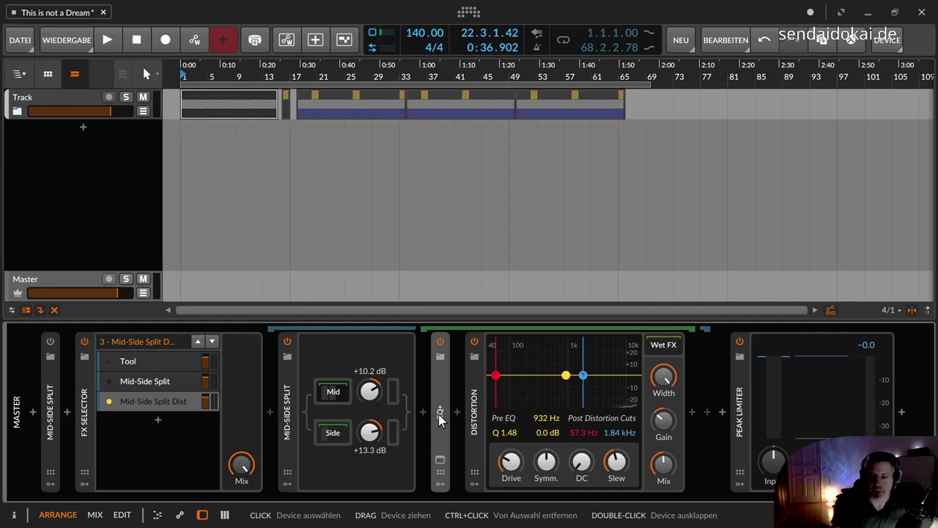
left_click(333, 433)
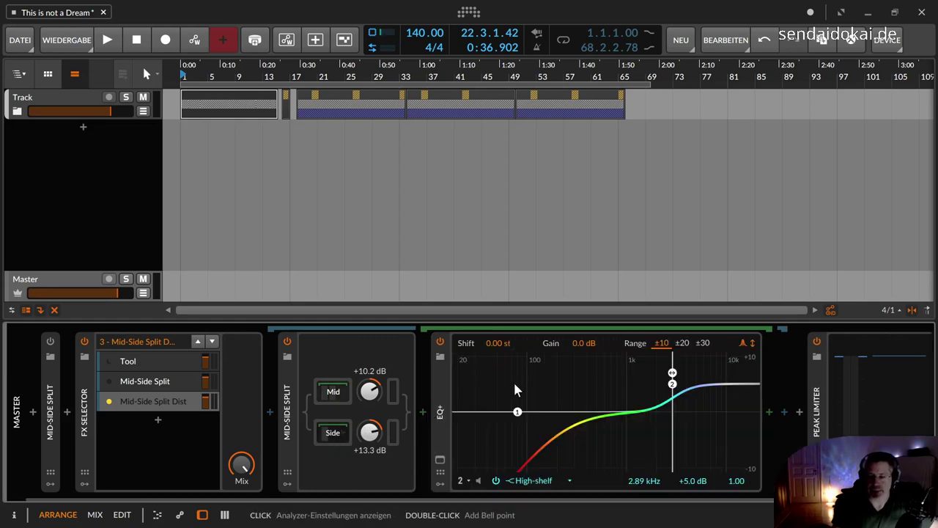
left_click(333, 433)
left_click(331, 433)
left_click(328, 433)
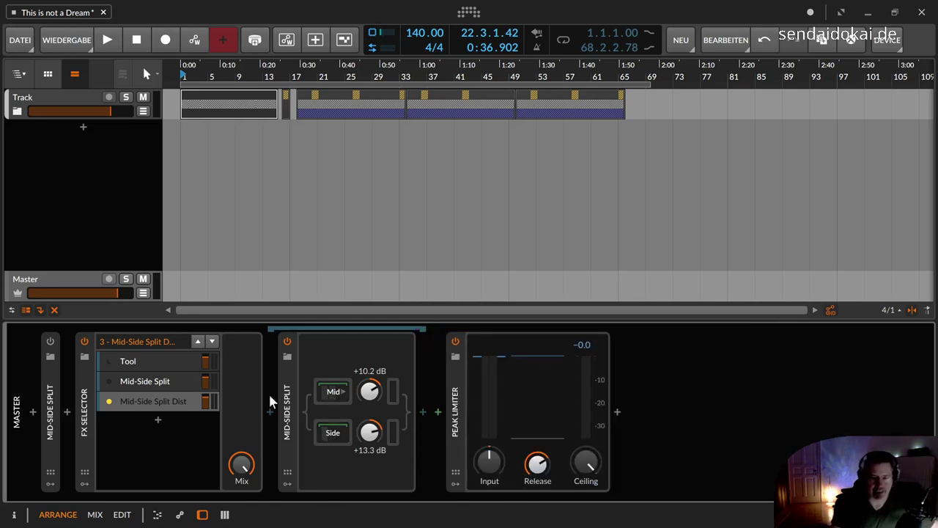
- Step through the FX Selector layers Tool, Mid-Side Split and Mid-Side Split Dist, and leave Tool active
left_click(107, 360)
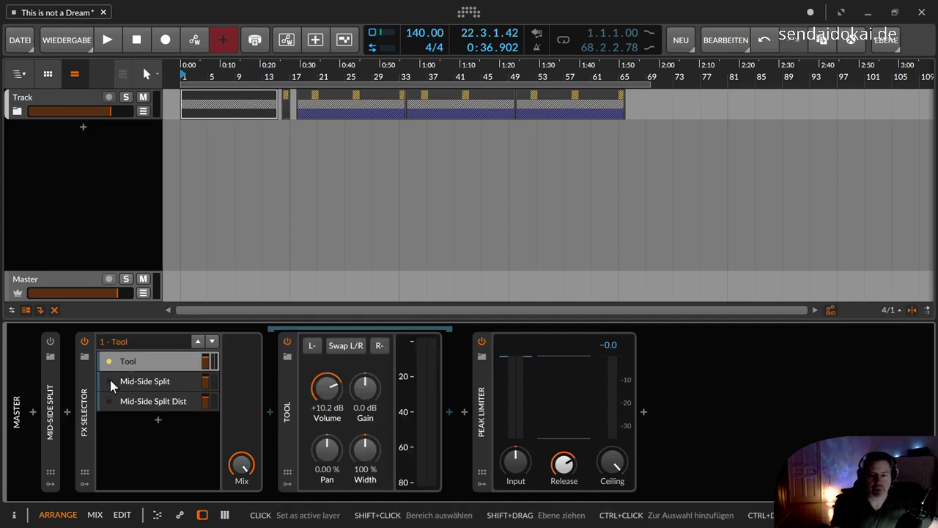
left_click(116, 382)
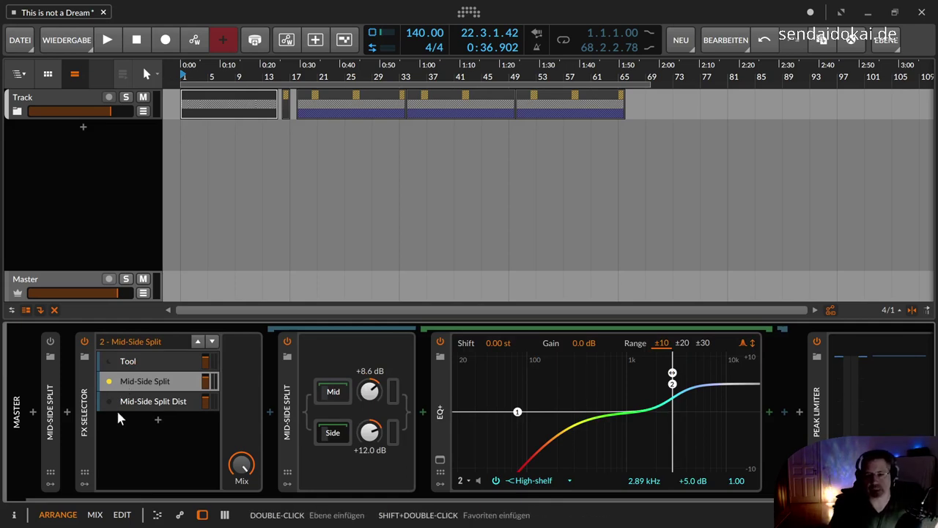
left_click(113, 401)
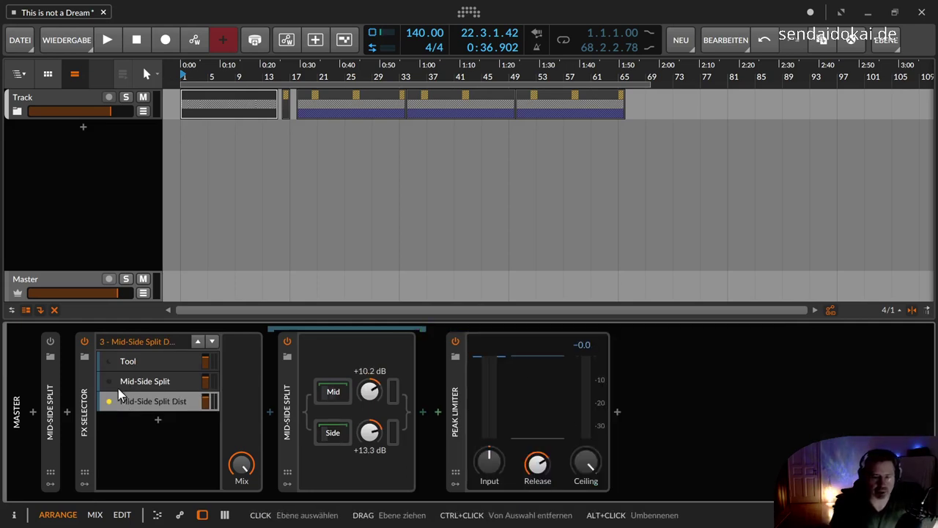
left_click(109, 361)
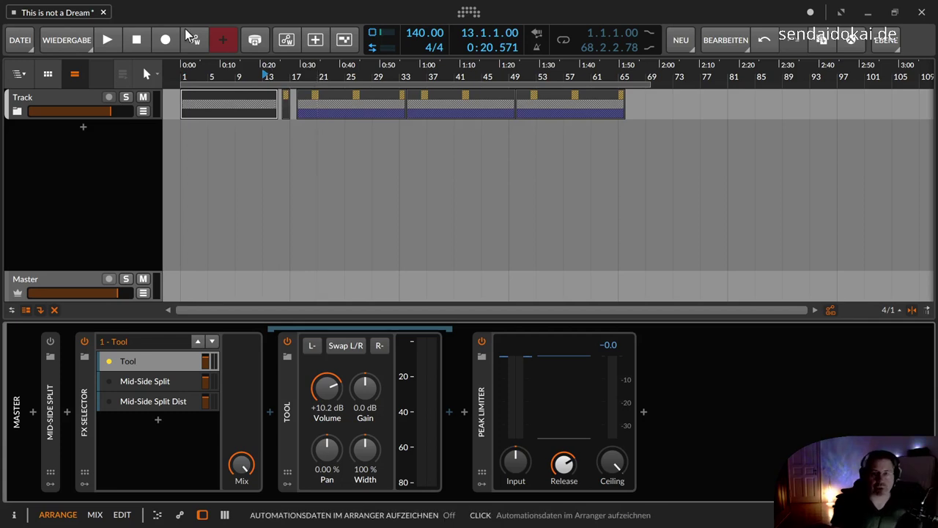
- Play the song from bar 13, compare the Tool layer with Mid-Side Split, and return to Tool
left_click(107, 41)
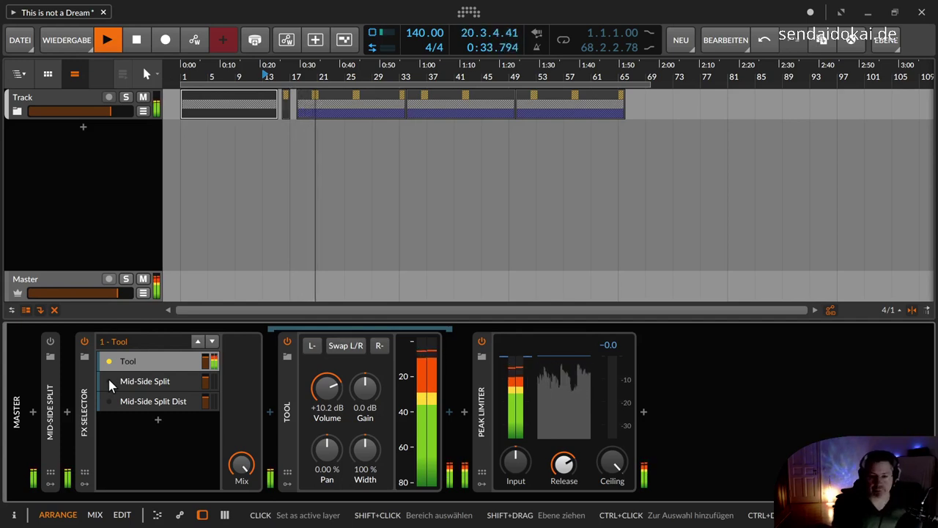
key("ctrl+super")
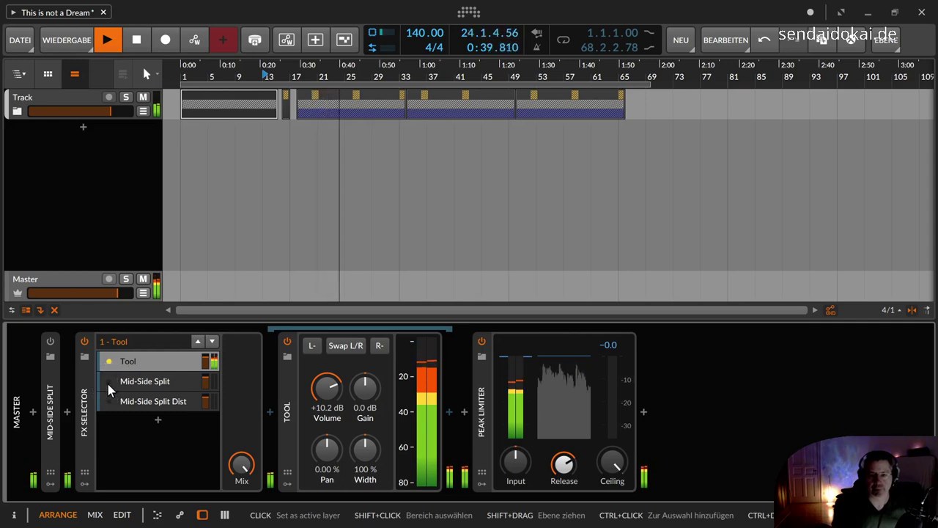
left_click(108, 383)
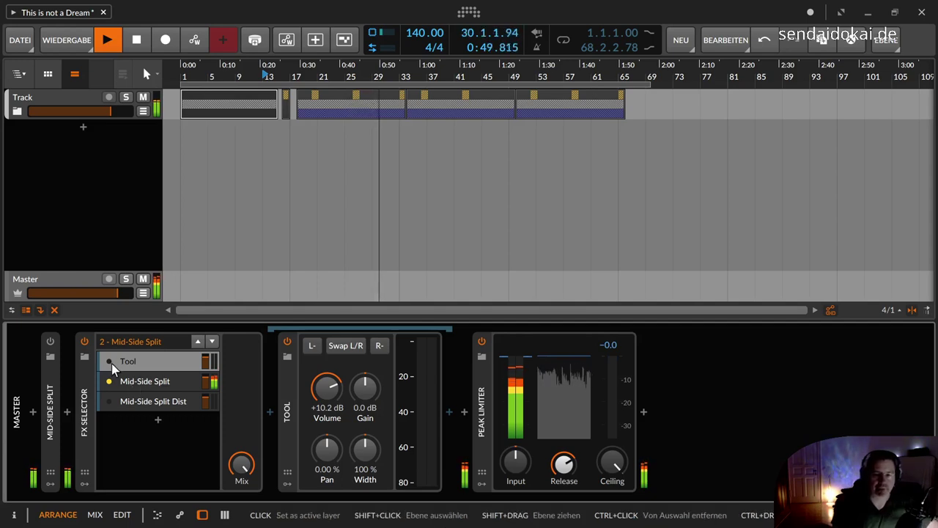
left_click(111, 363)
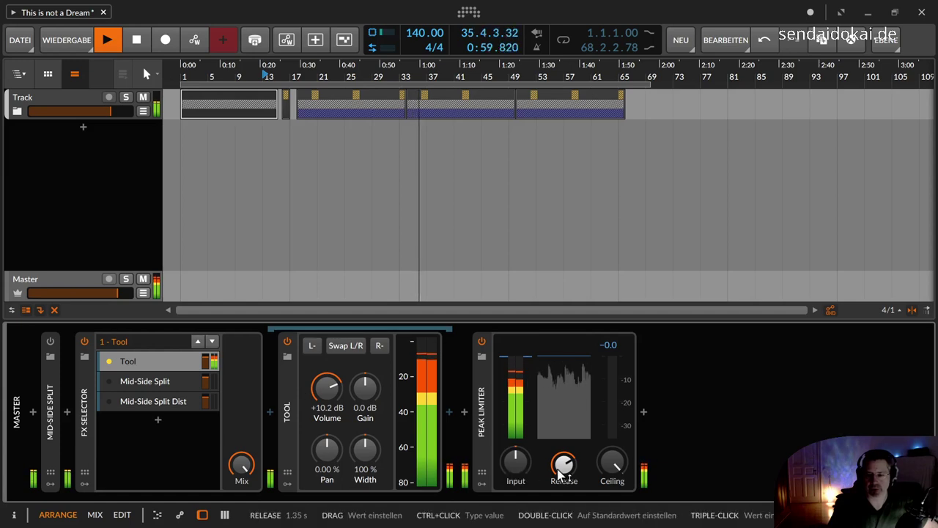
- Set the Peak Limiter's Release to 10.0 ms and lower its Ceiling slightly
left_click_drag(559, 475, 559, 524)
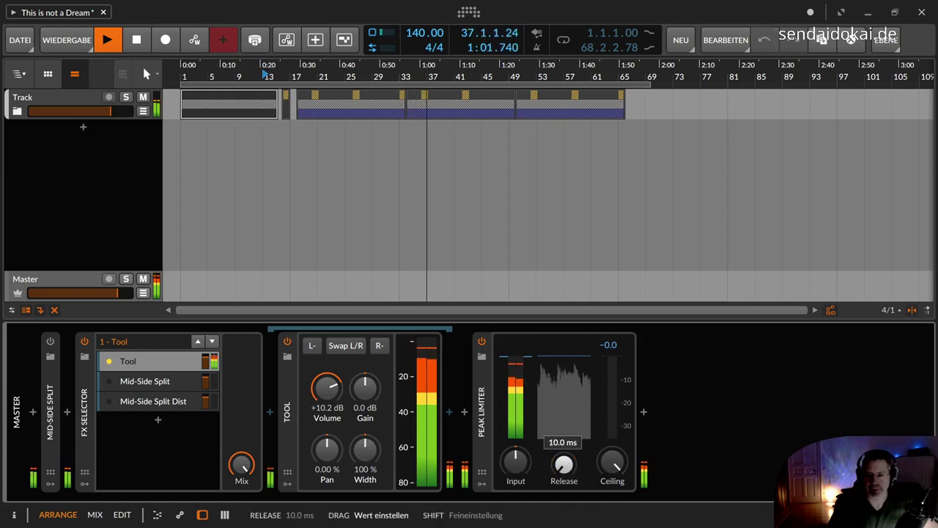
left_click_drag(618, 466, 617, 471)
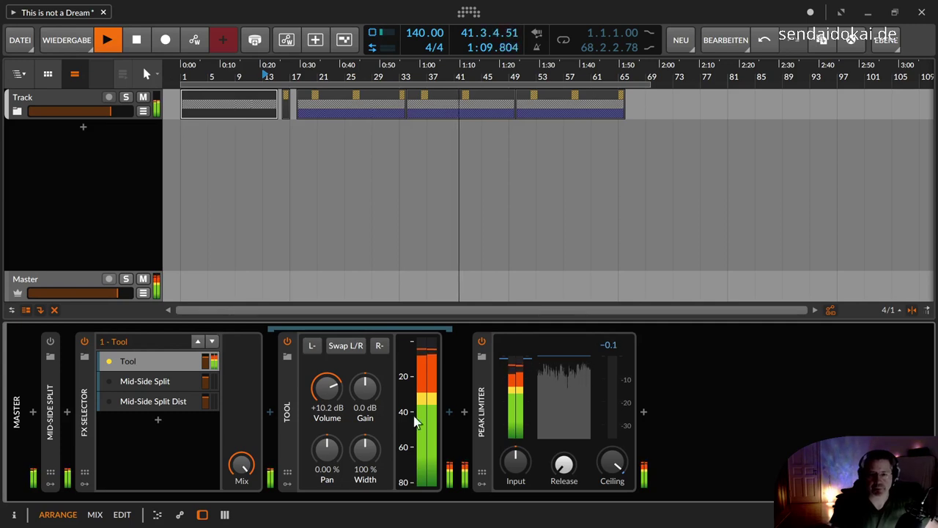
left_click_drag(614, 464, 613, 465)
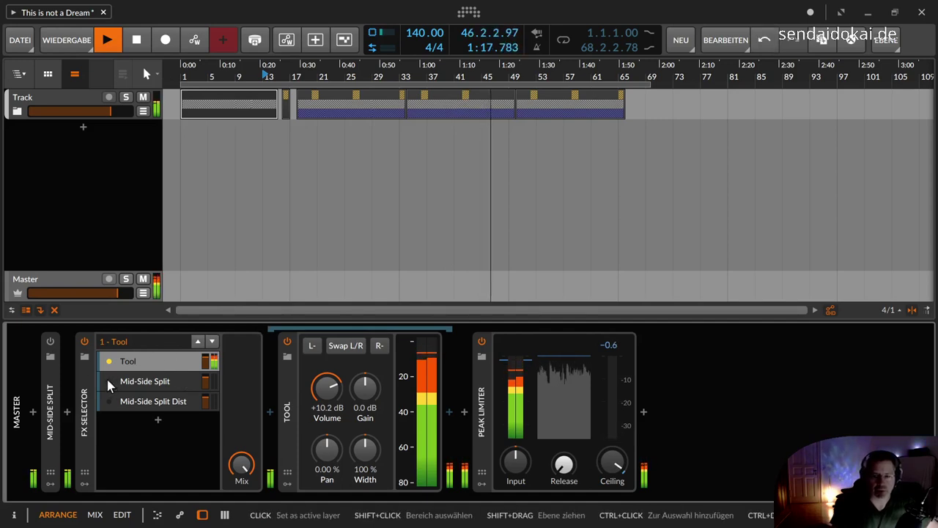
- Switch to the Mid-Side Split layer, lower the Tool device's Volume to +8.6 dB, and reactivate the Tool layer
left_click(108, 381)
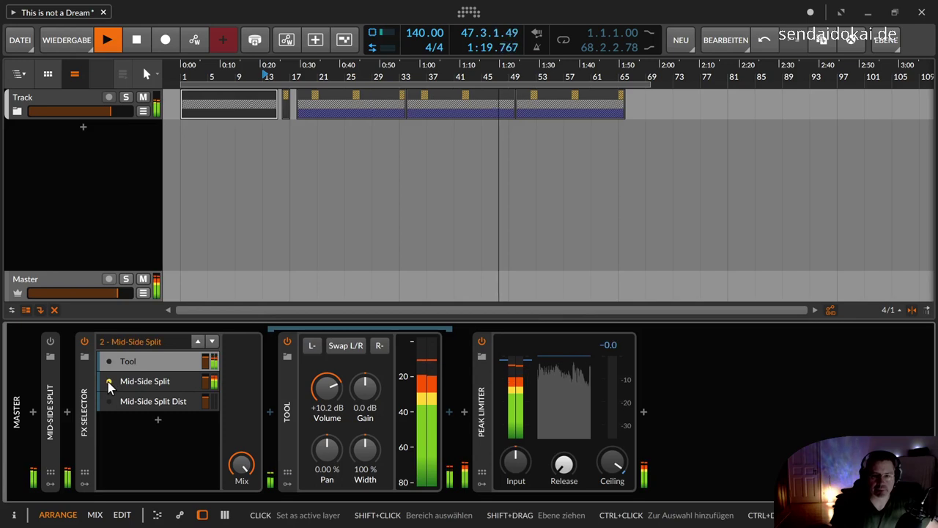
left_click(133, 362)
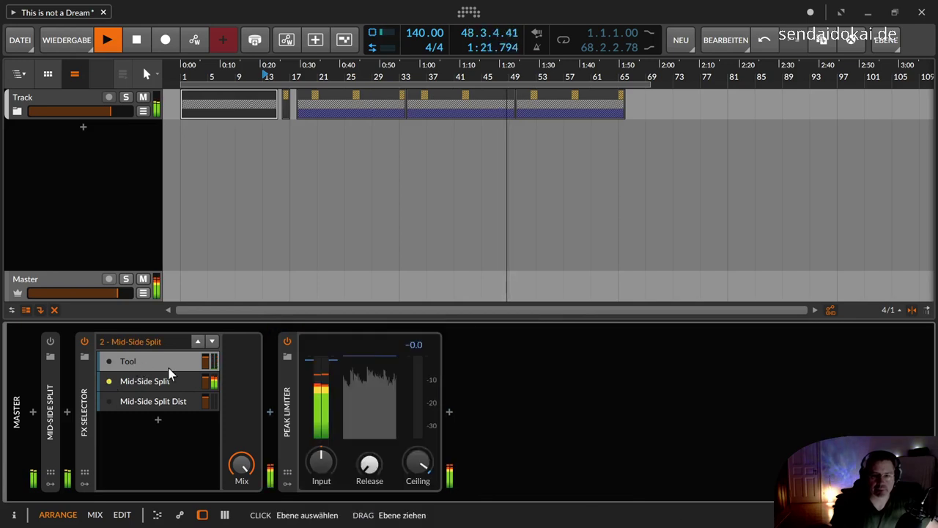
left_click(135, 361)
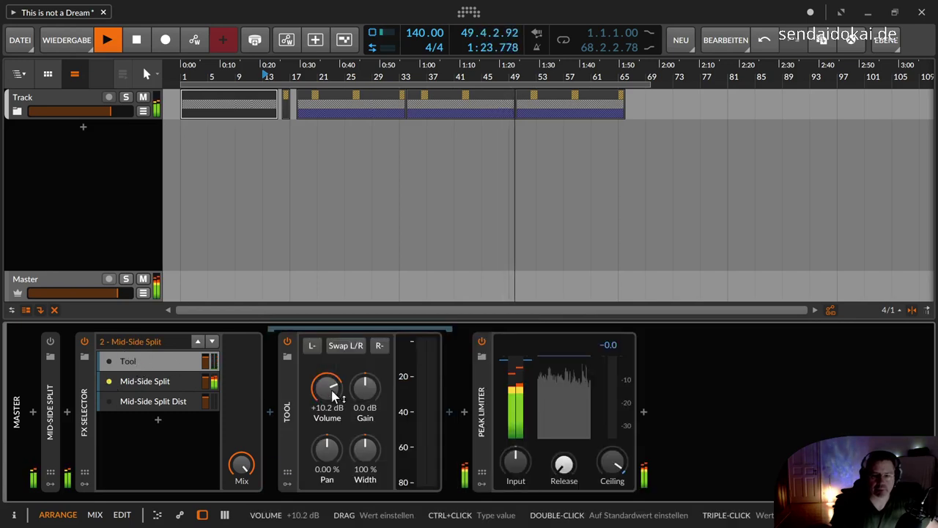
mouse_move(331, 388)
left_mouse_down()
mouse_move(331, 403)
mouse_move(327, 380)
left_mouse_up()
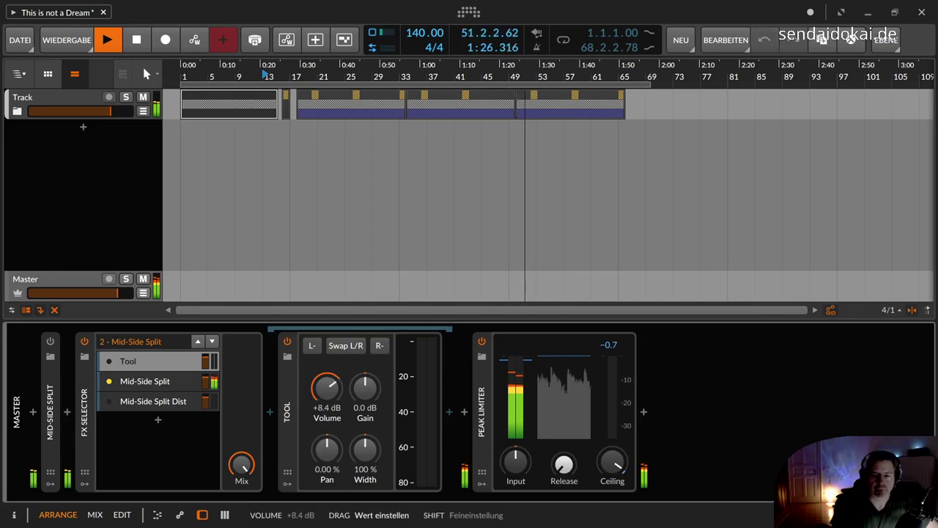
left_click(109, 363)
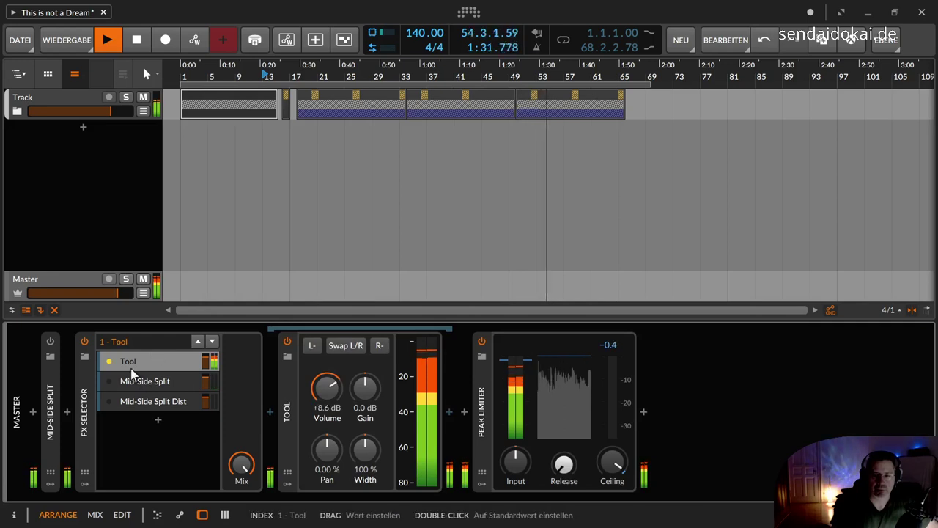
- Restart playback from the start of the first blue arranger clip, with the Master track's devices shown
left_click(307, 92)
key("space")
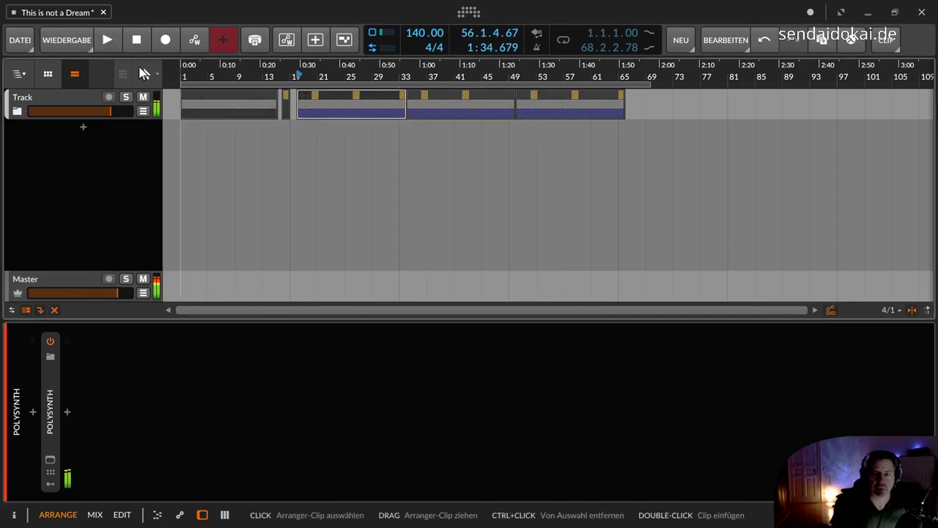
left_click(57, 278)
key("space")
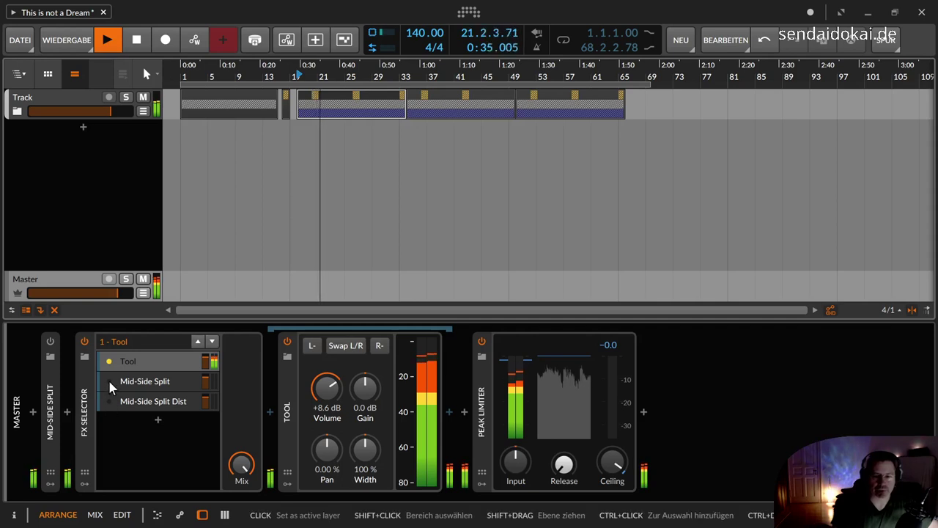
- Audition the Mid-Side Split and Mid-Side Split Dist layers, and reset the Master track volume to 0.0 dB
left_click(107, 379)
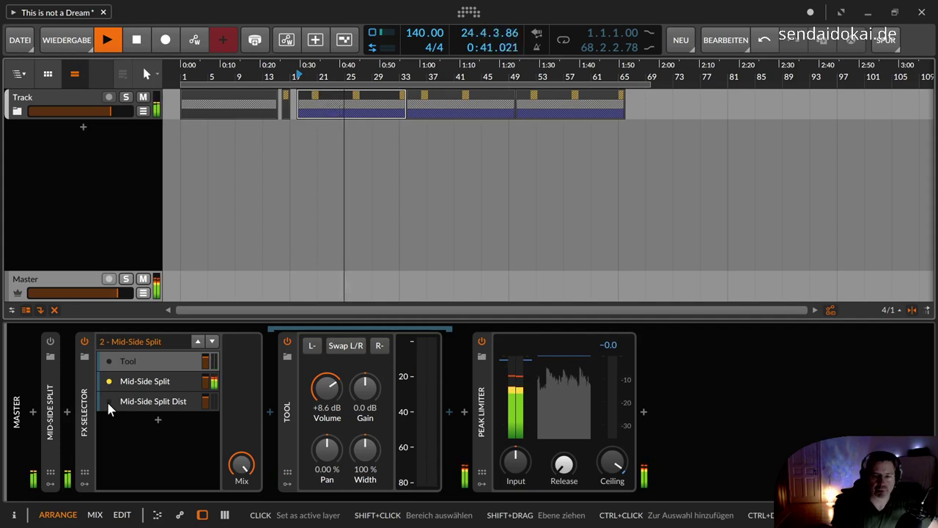
left_click(108, 406)
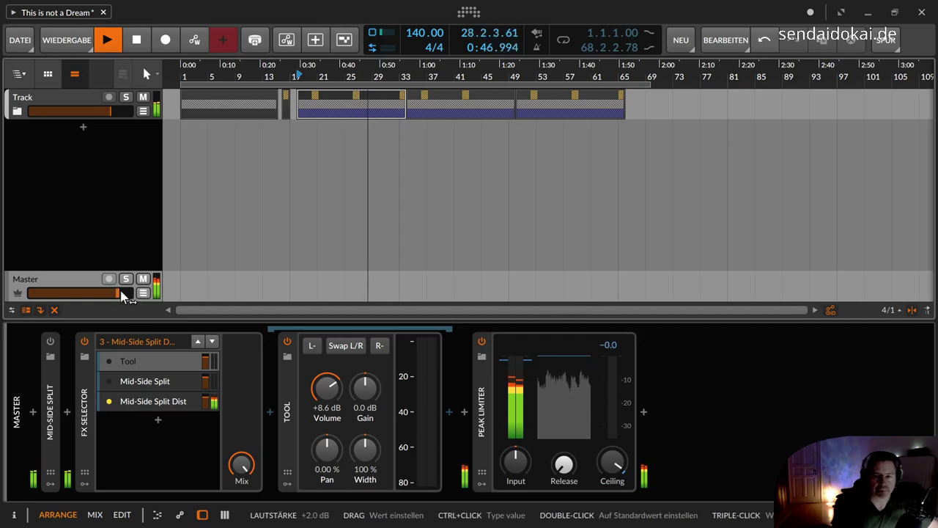
left_click_drag(122, 291, 115, 297)
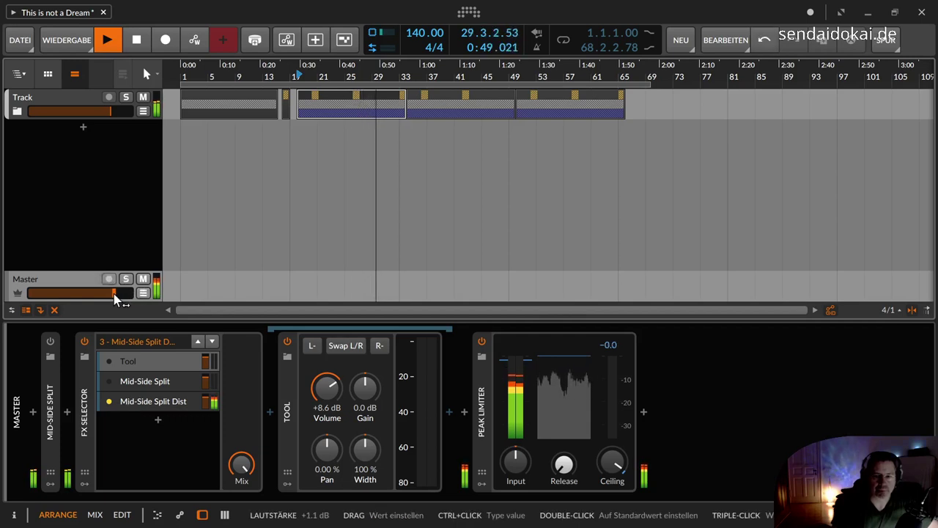
double_click(112, 293)
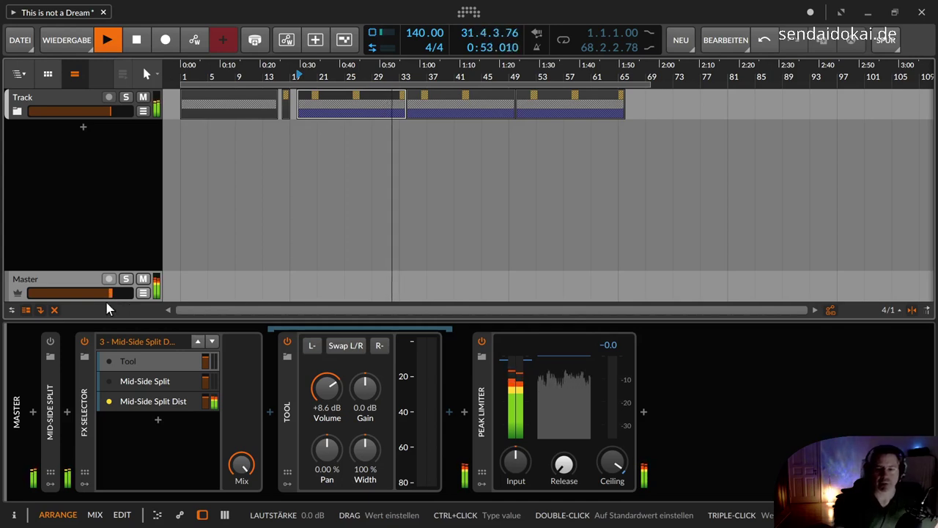
- Switch to Mid-Side Split and then to the Tool layer, and raise the Tool's Volume to +10.4 dB
left_click(109, 381)
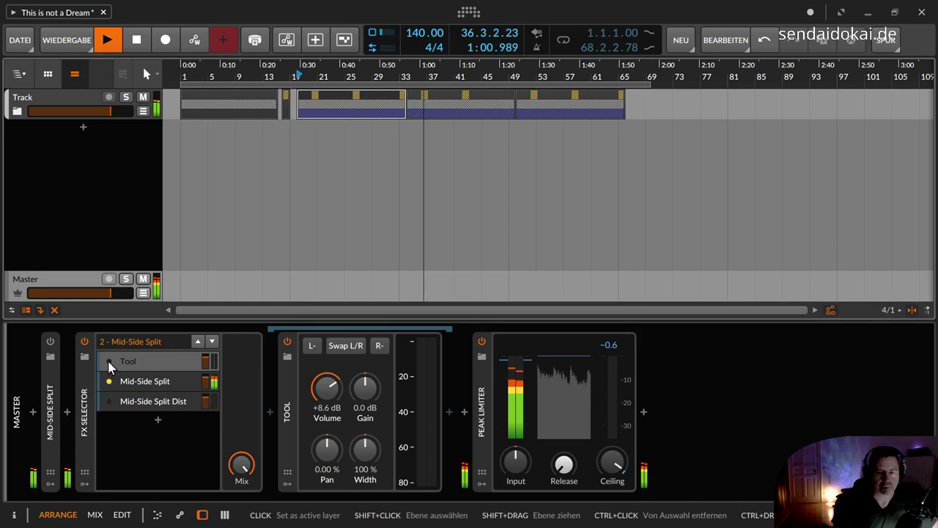
left_click(109, 362)
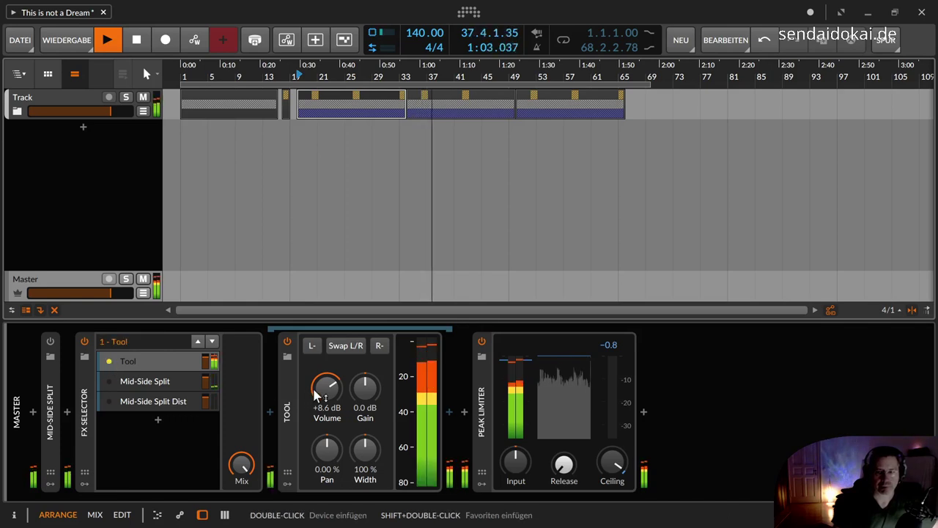
left_click_drag(327, 387, 327, 379)
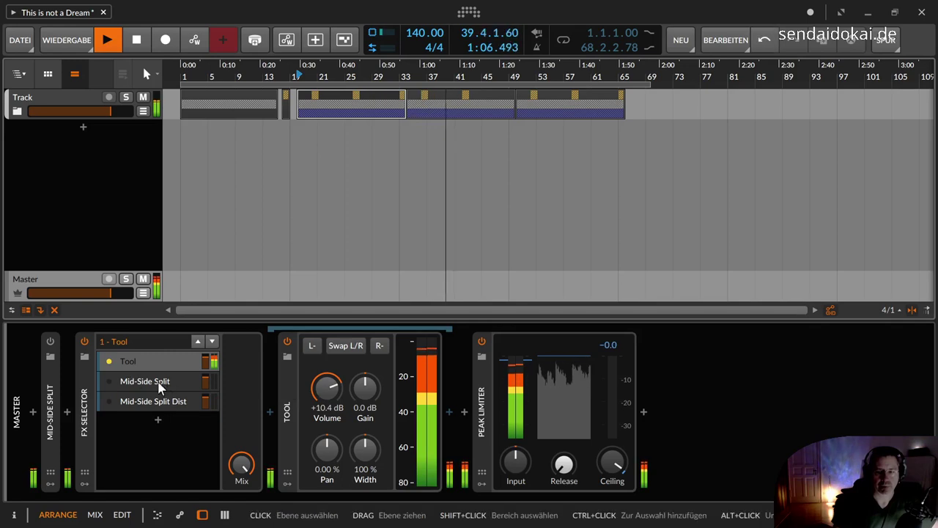
- Compare the Tool, Mid-Side Split and Mid-Side Split Dist layers during playback, with Mid-Side Split's devices shown and that layer active at the end
left_click(110, 381)
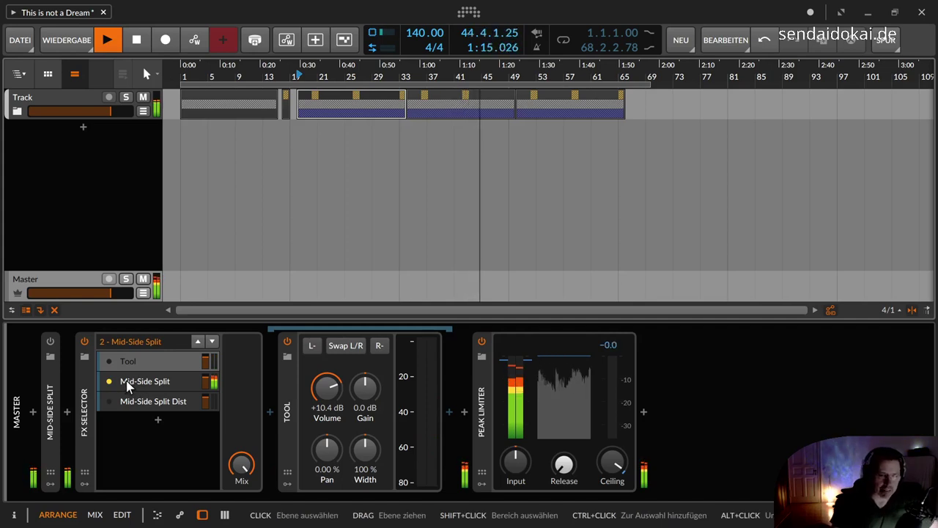
left_click(125, 381)
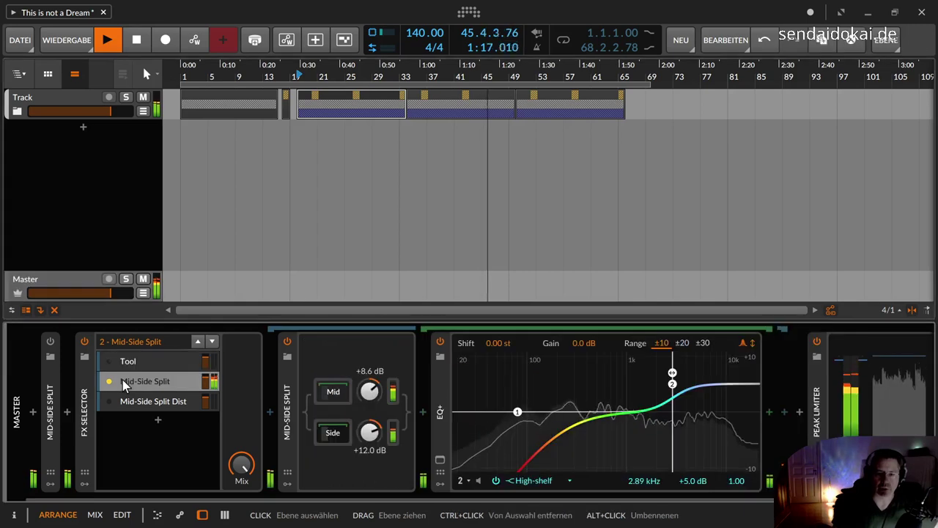
left_click(107, 362)
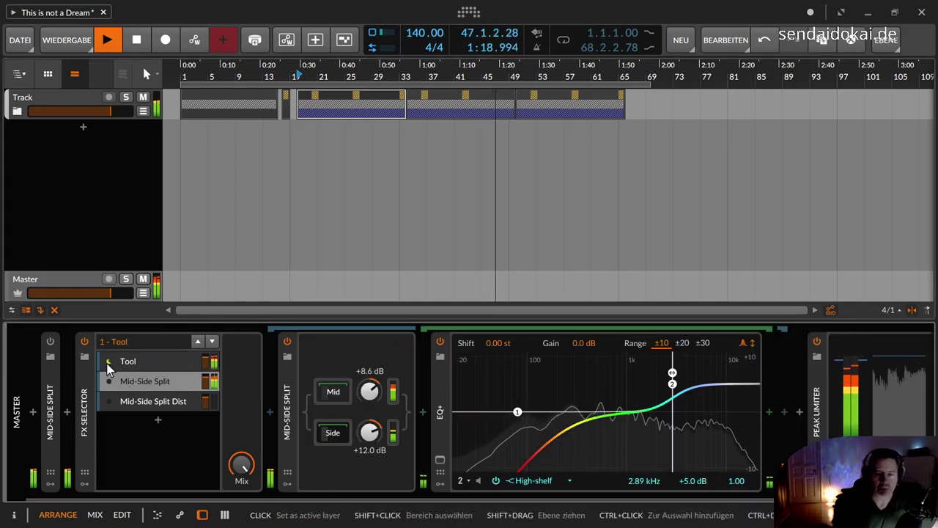
left_click(108, 402)
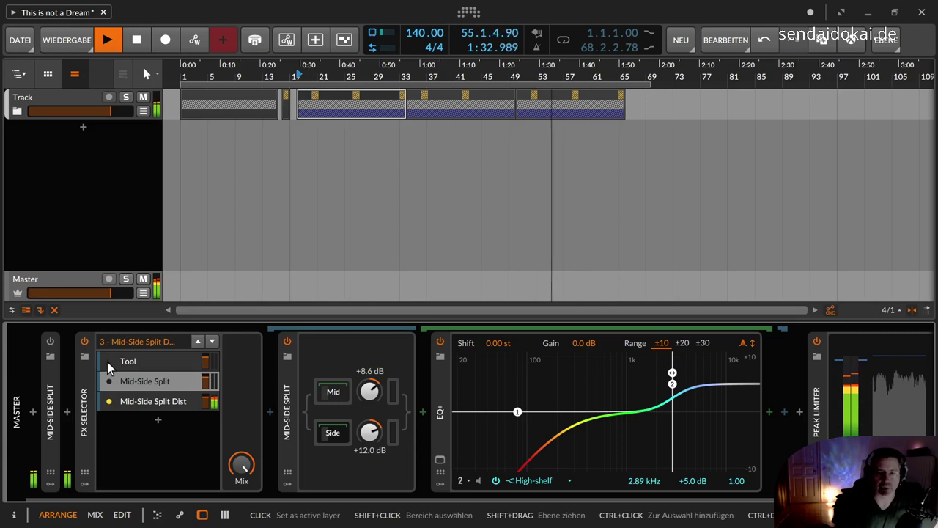
left_click(107, 362)
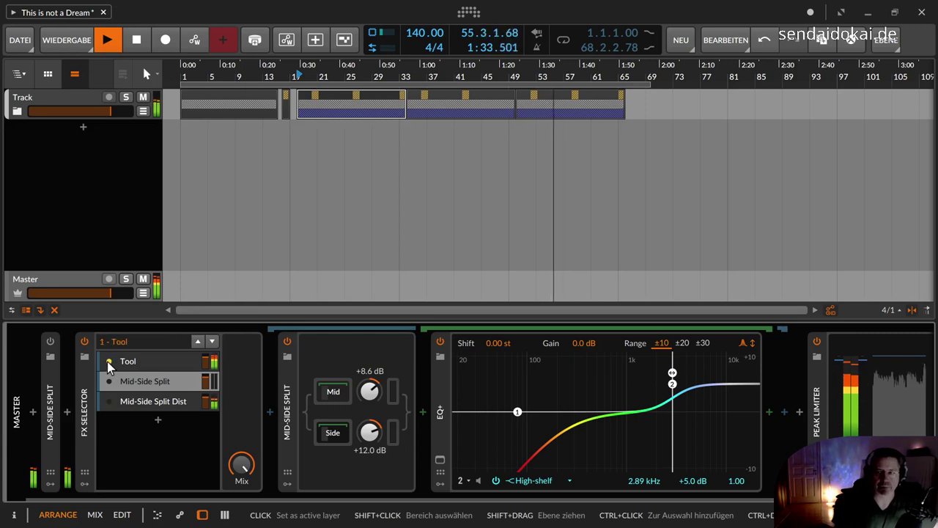
left_click(108, 402)
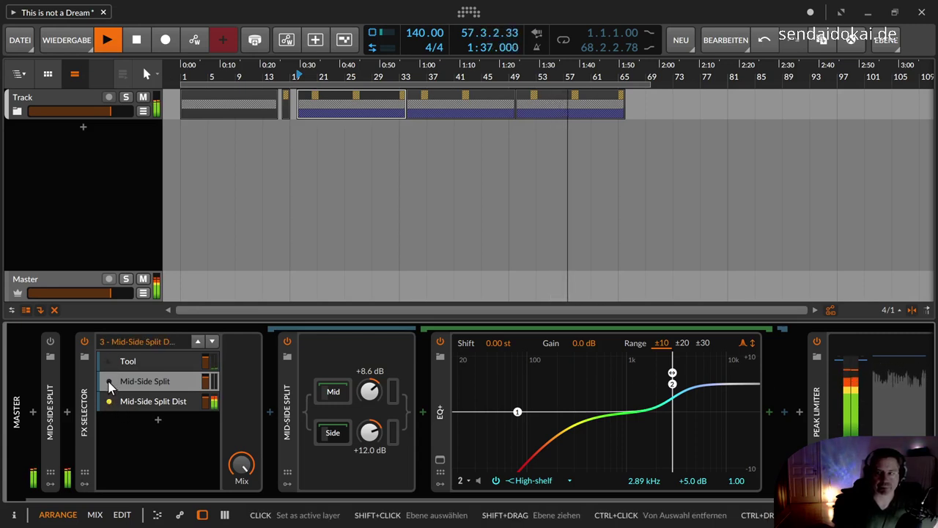
left_click(108, 382)
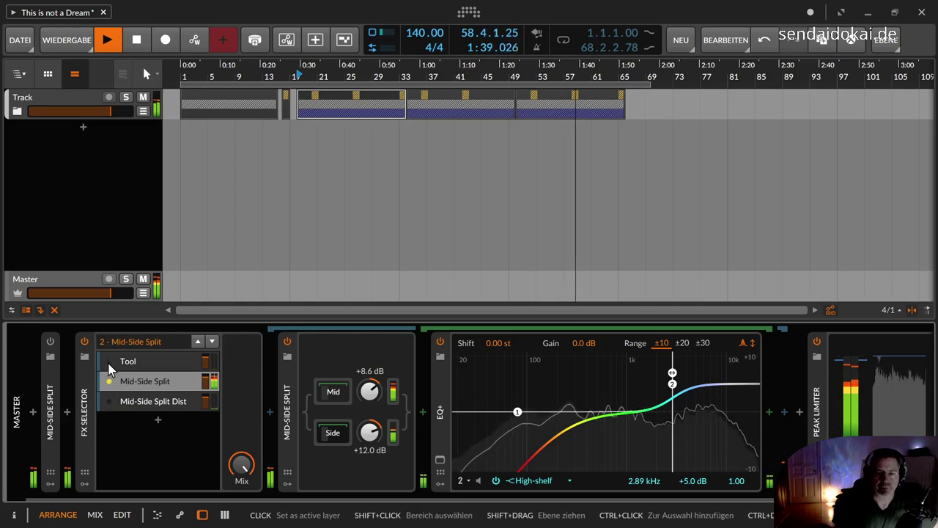
- Audition the Tool, Mid-Side Split Dist and Mid-Side Split layers in turn during playback, ending with the Tool layer active
left_click(108, 362)
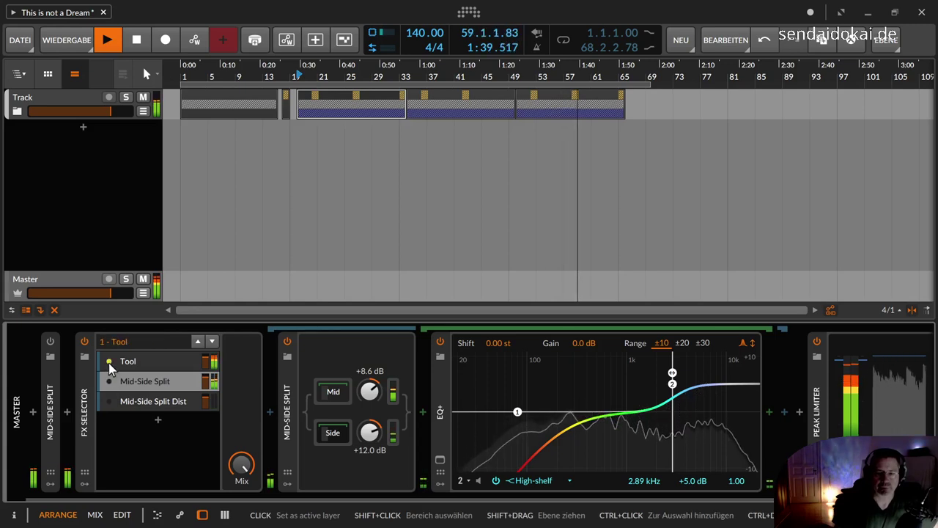
left_click(109, 400)
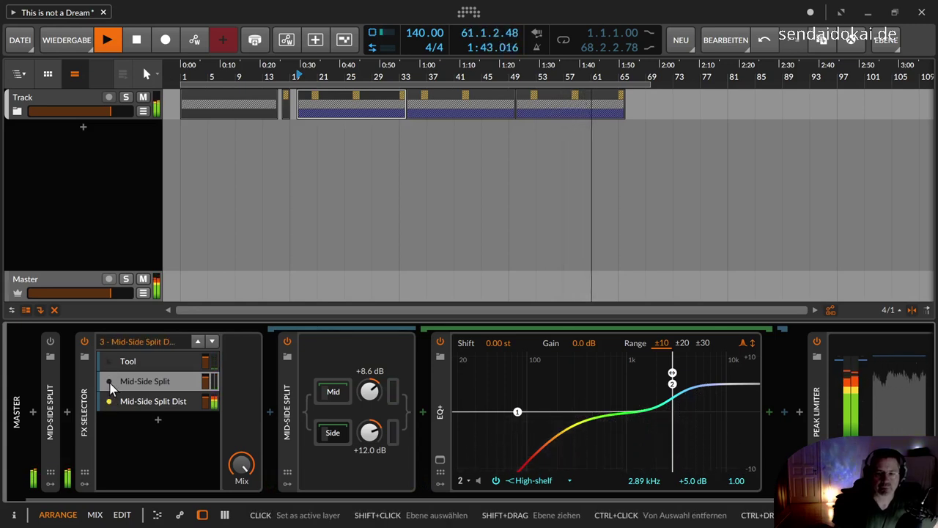
left_click(109, 381)
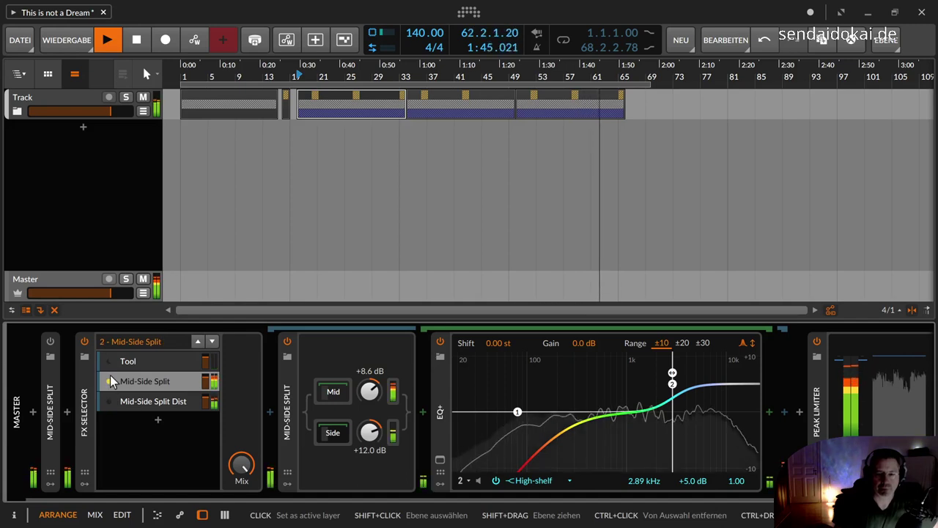
left_click(109, 361)
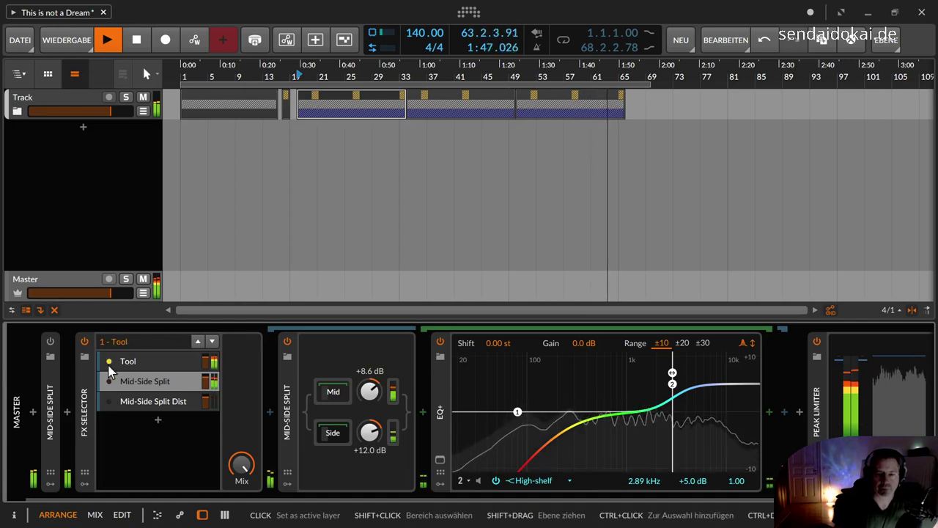
- Show the Mid-Side Split Dist layer's devices while keeping Tool as the active layer, and stop playback
left_click(109, 399)
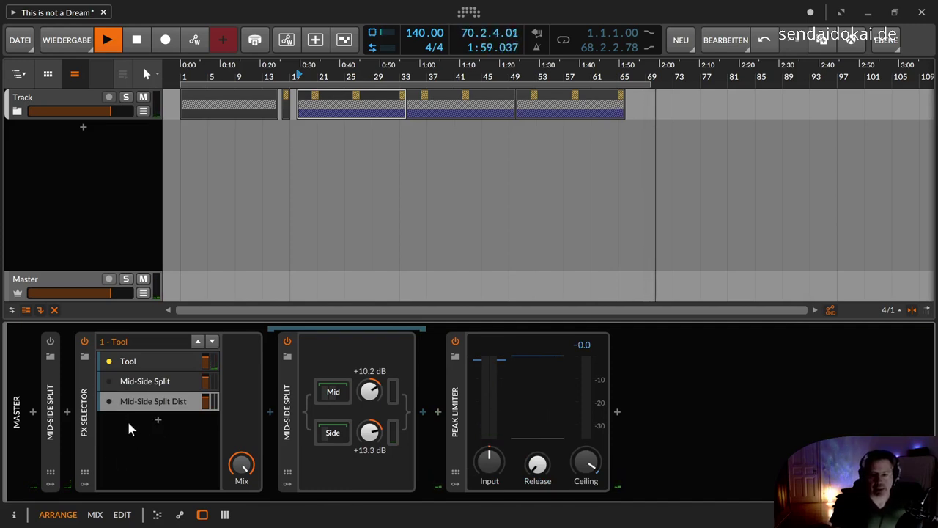
key("space")
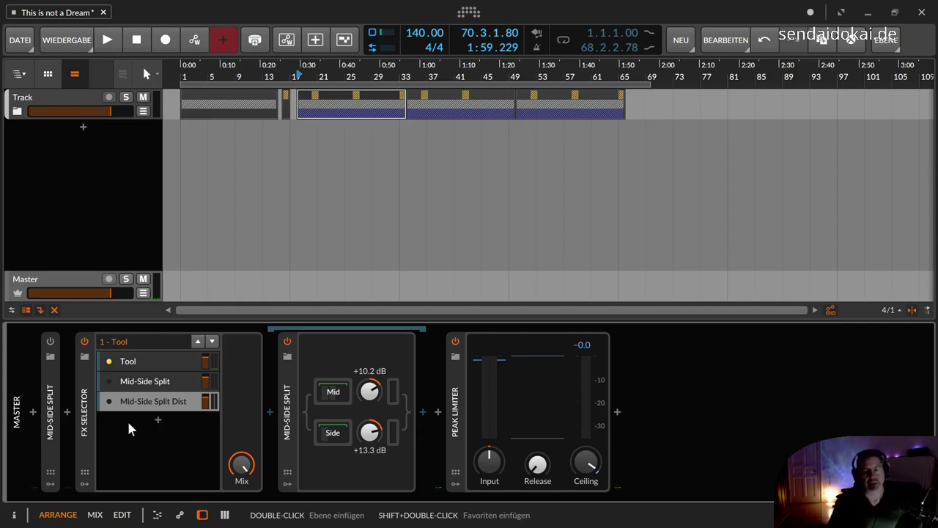